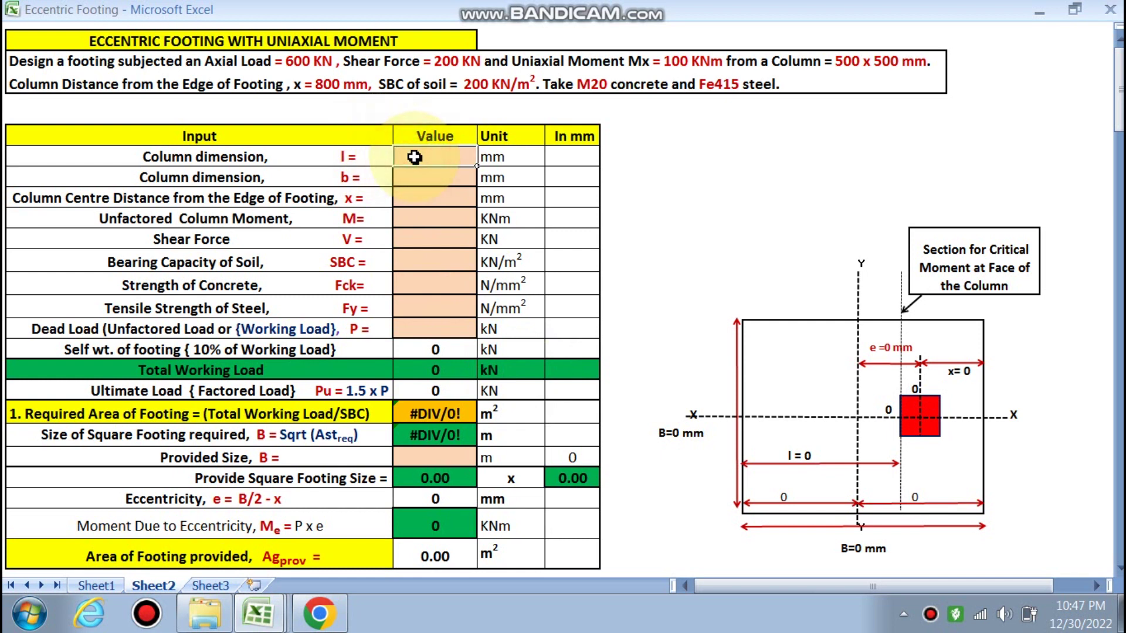
# Enter the 500×500 mm column, 800 mm distance x, moment 100 and shear 200.
pyautogui.write('500')
pyautogui.click(431, 175)
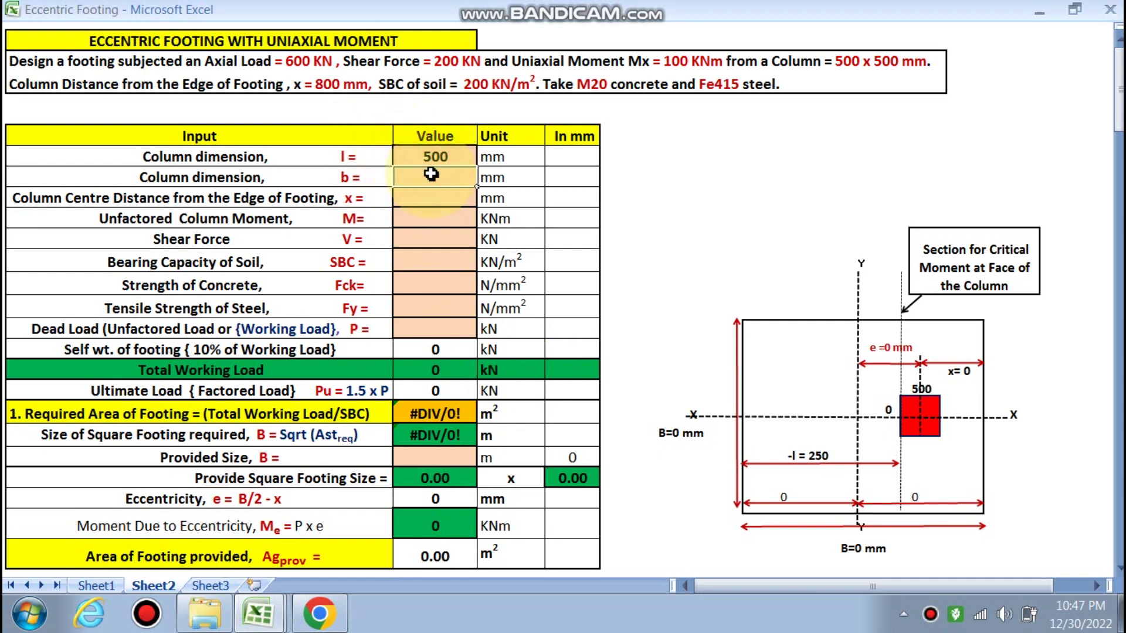
pyautogui.click(426, 197)
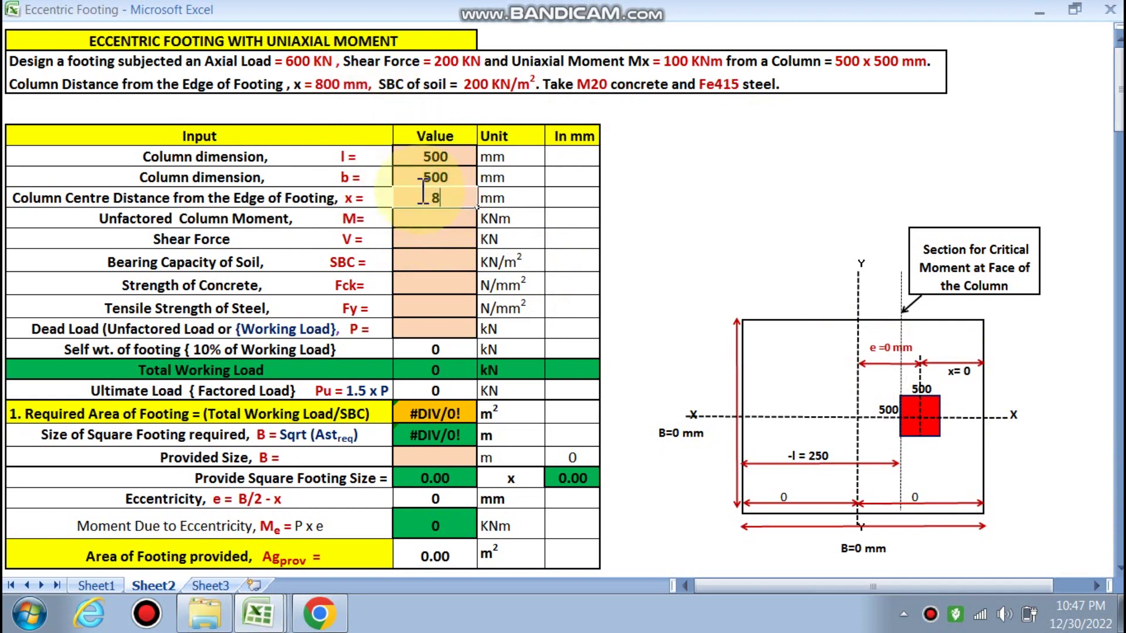
pyautogui.click(423, 229)
pyautogui.click(426, 223)
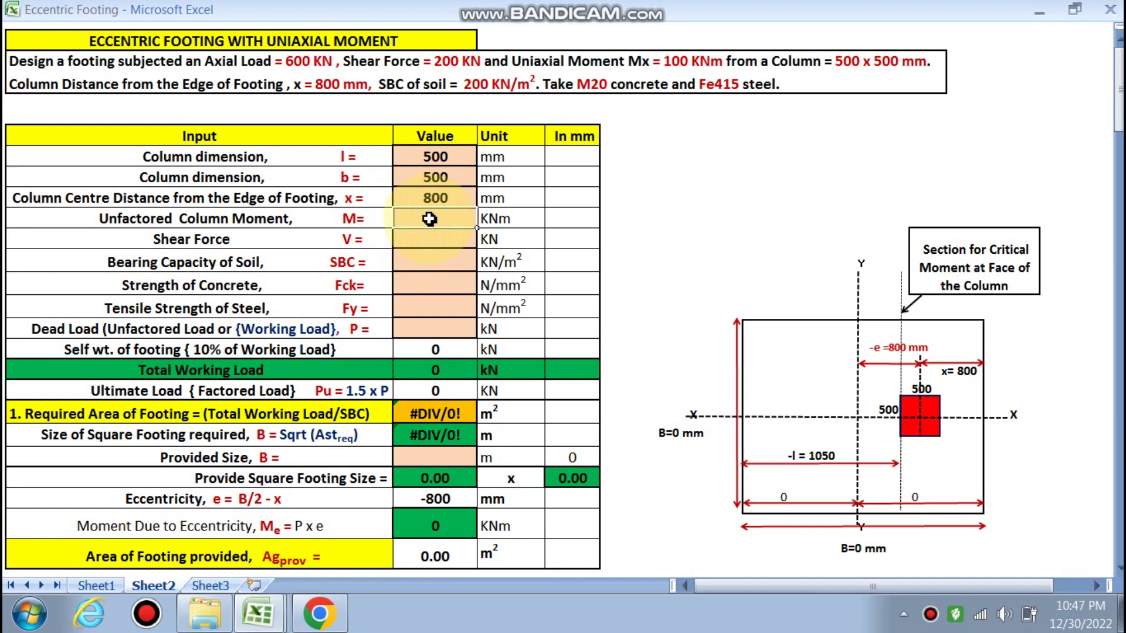
pyautogui.write('100')
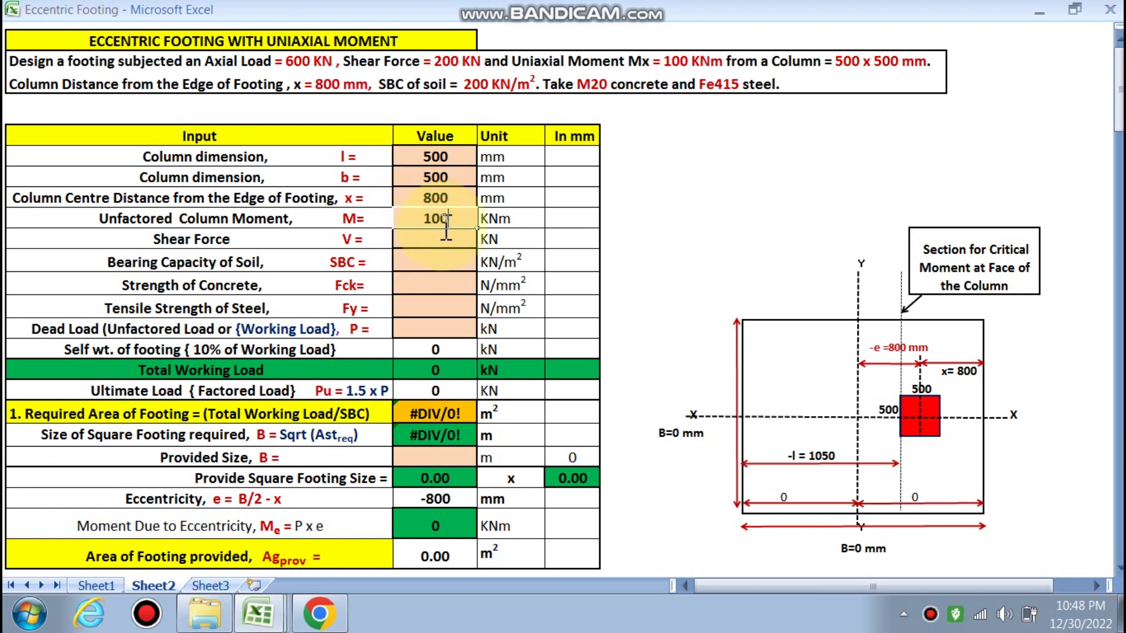
pyautogui.click(422, 236)
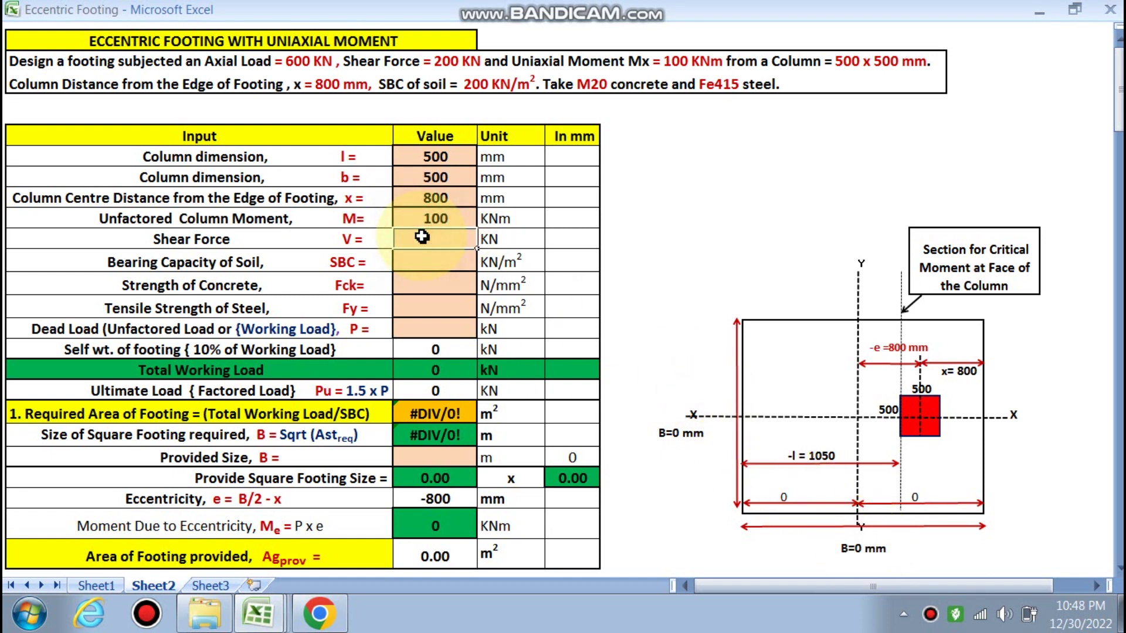
pyautogui.write('20')
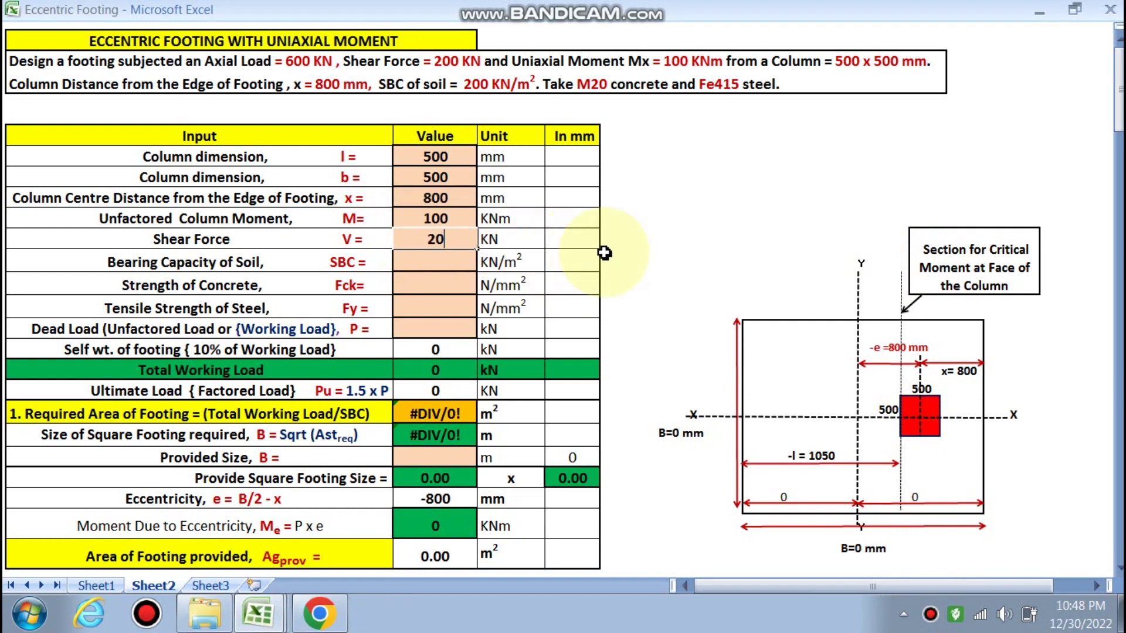
pyautogui.write('0')
pyautogui.click(727, 216)
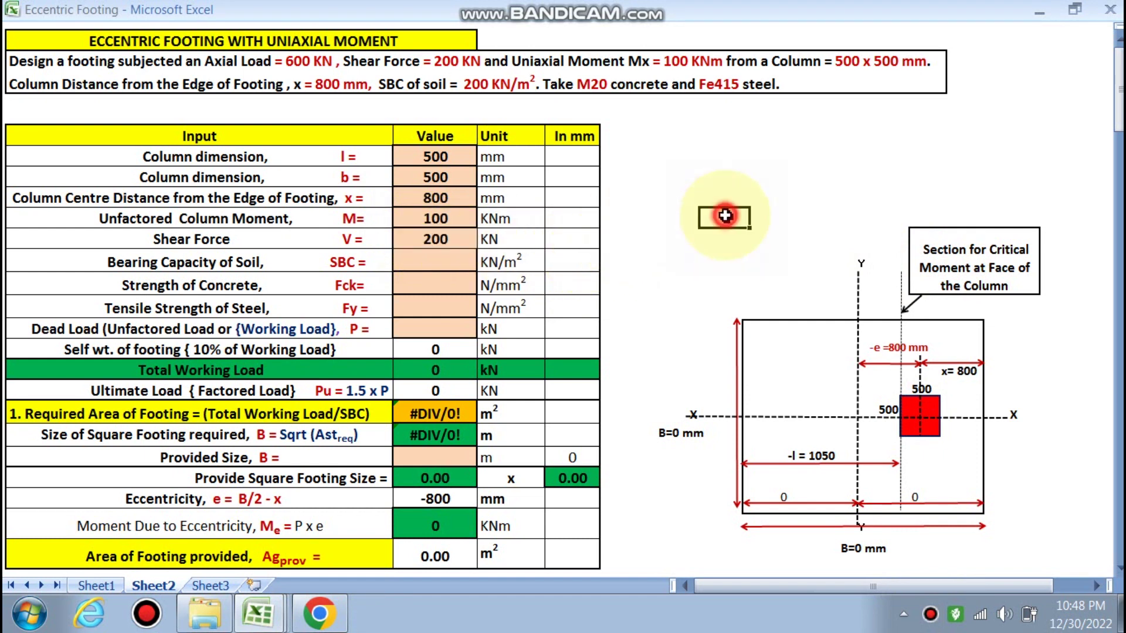
# Set soil bearing capacity 200, concrete strength 20 N/mm² and steel strength 415 N/mm².
pyautogui.click(437, 263)
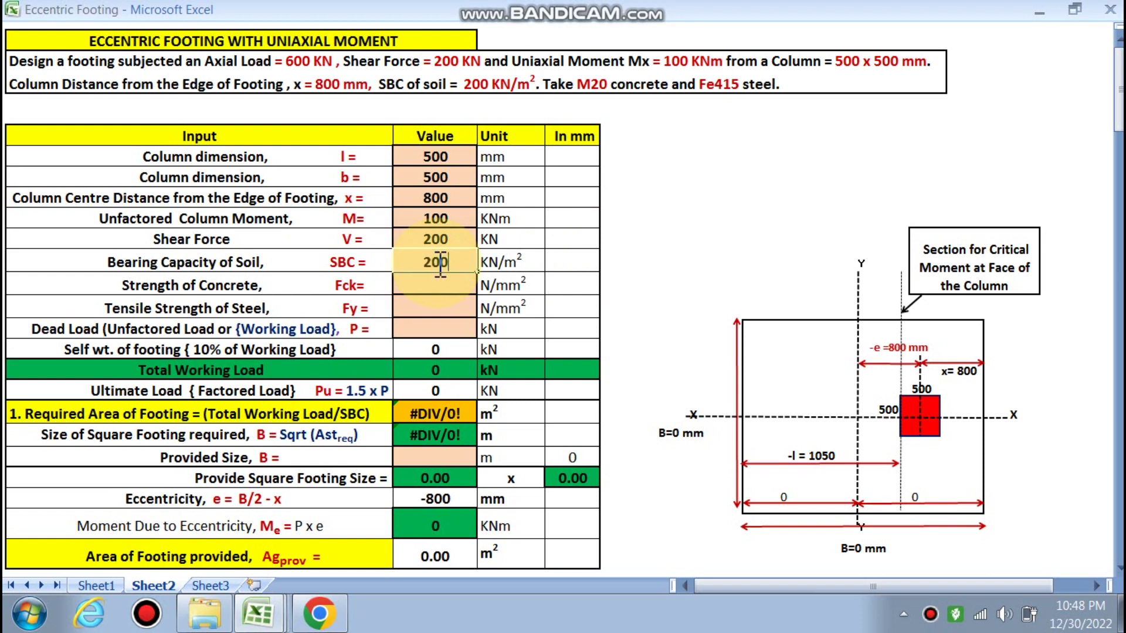
pyautogui.click(433, 281)
pyautogui.click(482, 286)
pyautogui.click(424, 301)
pyautogui.click(439, 306)
pyautogui.click(482, 307)
pyautogui.click(422, 328)
# Enter the 600 kN dead load P, giving a 1.82 m required footing size.
pyautogui.click(423, 328)
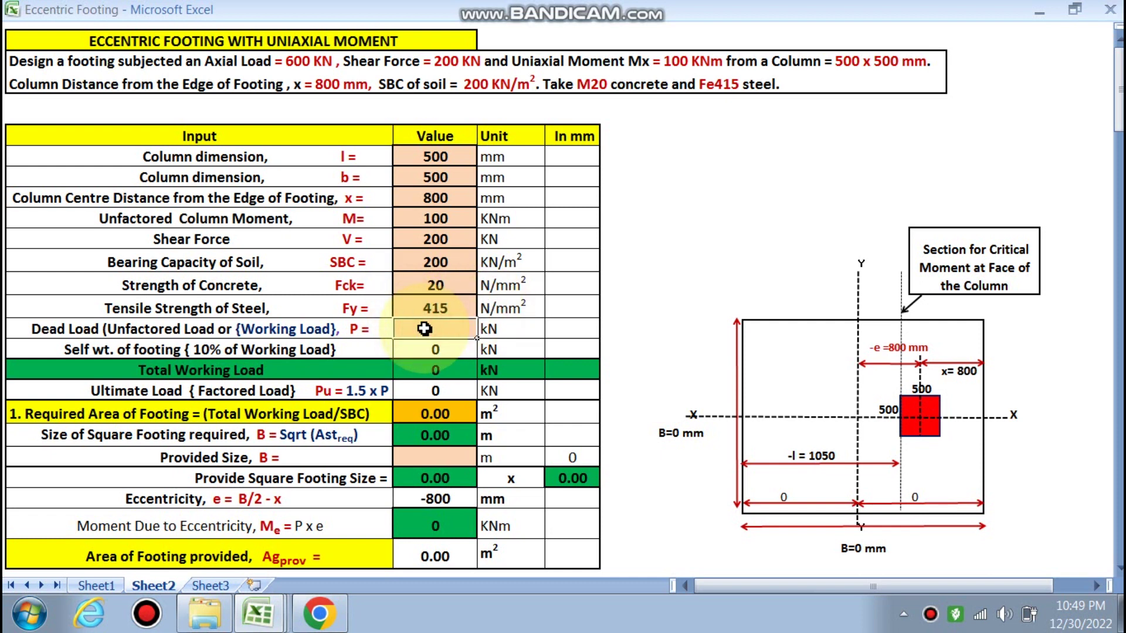
pyautogui.write('600')
pyautogui.press('Return')
pyautogui.click(677, 218)
pyautogui.scroll(-1, 432, 214)
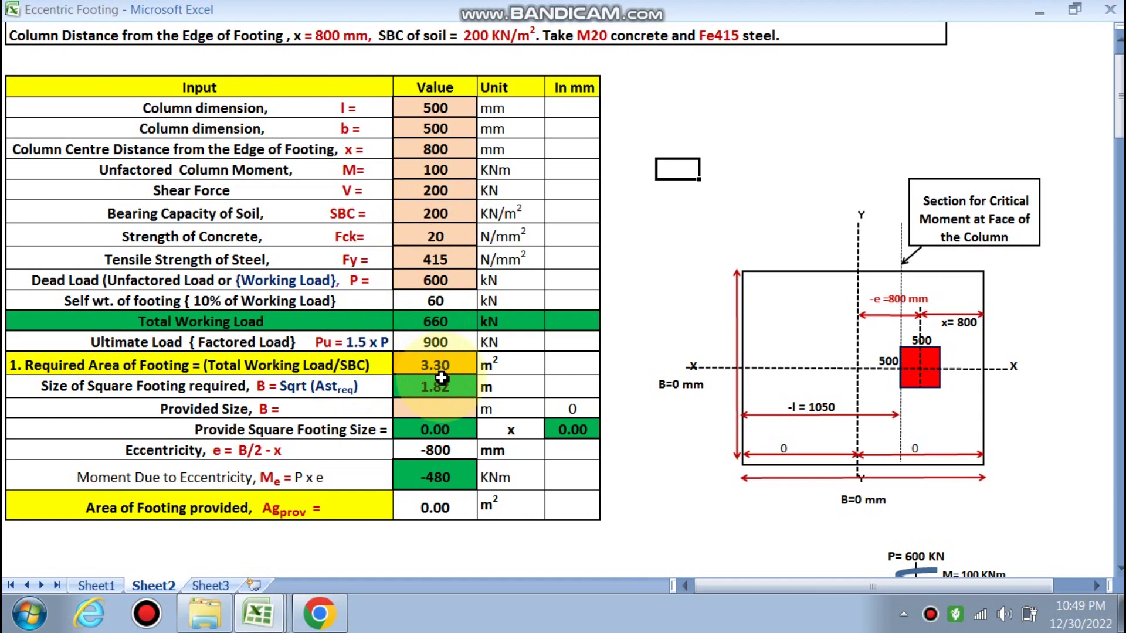
# Enter 1.82 m as provided footing size B; σmax 364.5 kN/m² exceeds capacity.
pyautogui.scroll(-3, 441, 379)
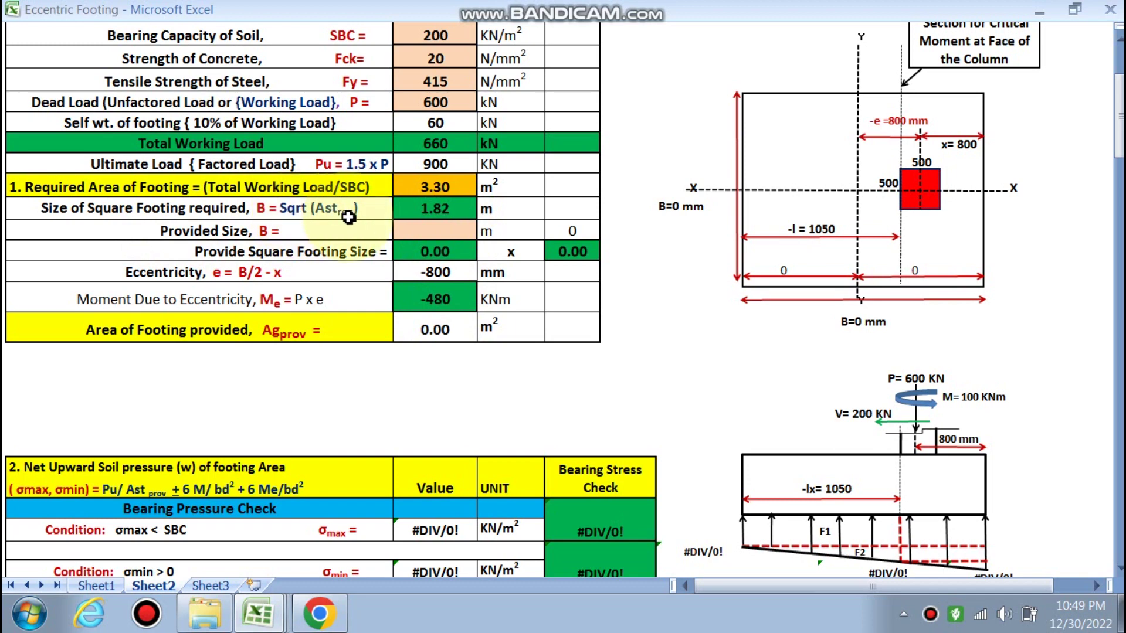
pyautogui.scroll(-1, 443, 215)
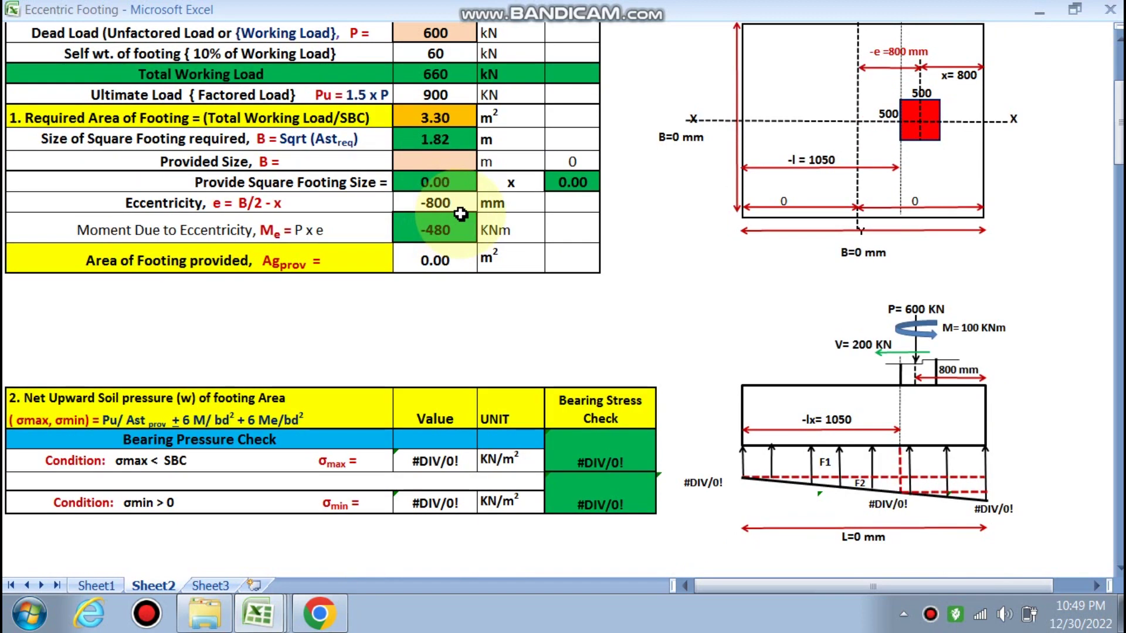
pyautogui.click(430, 157)
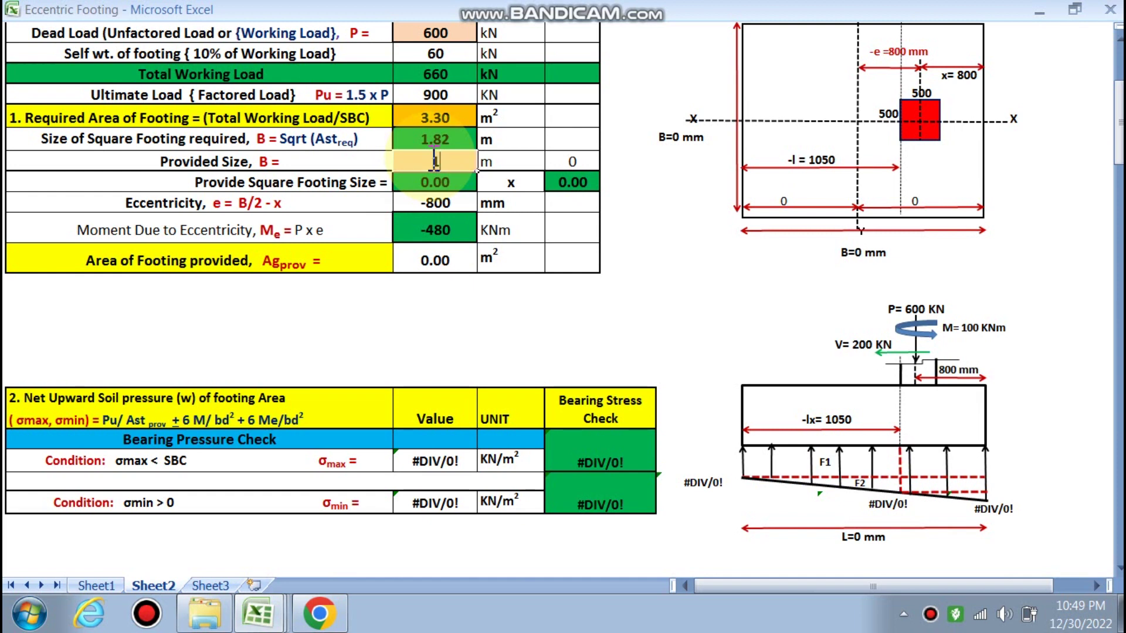
pyautogui.press('BackSpace')
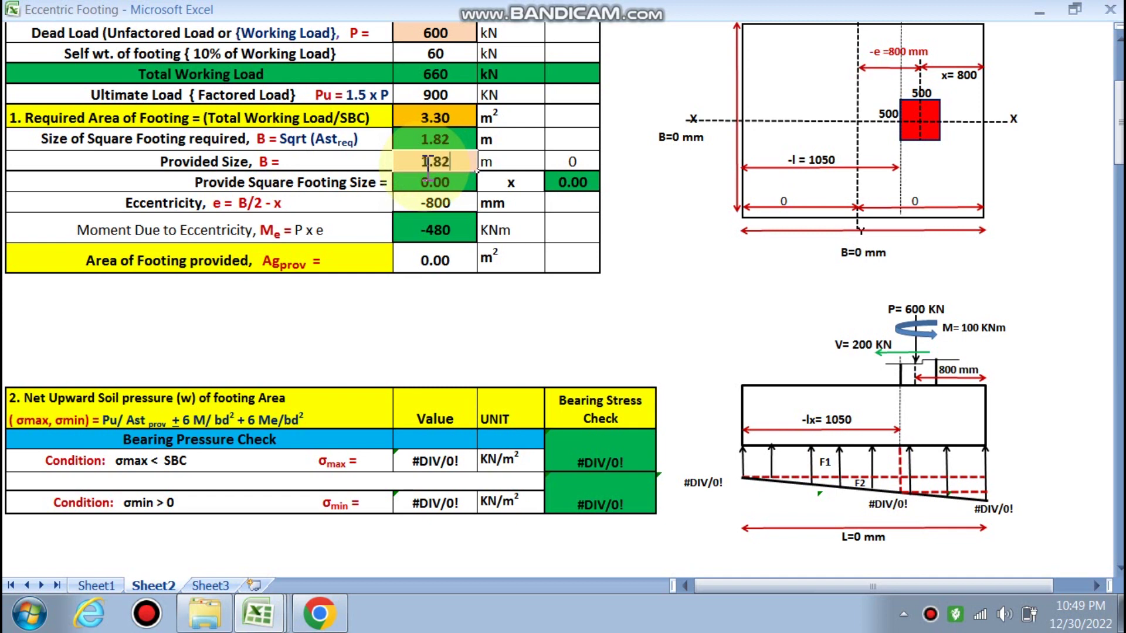
pyautogui.click(385, 311)
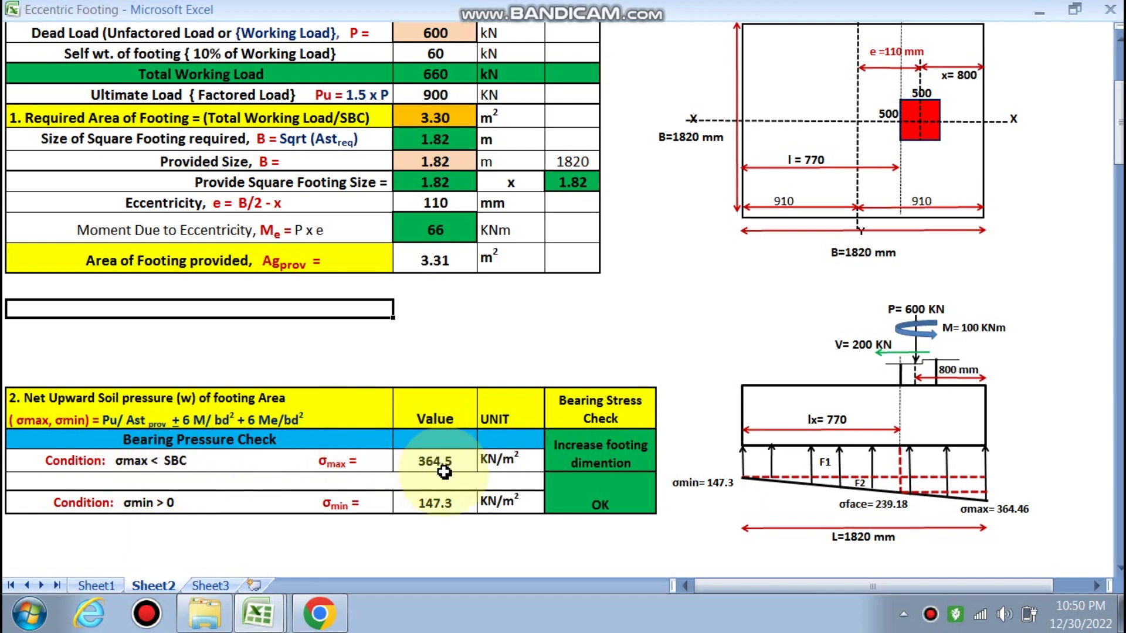
pyautogui.scroll(2, 432, 440)
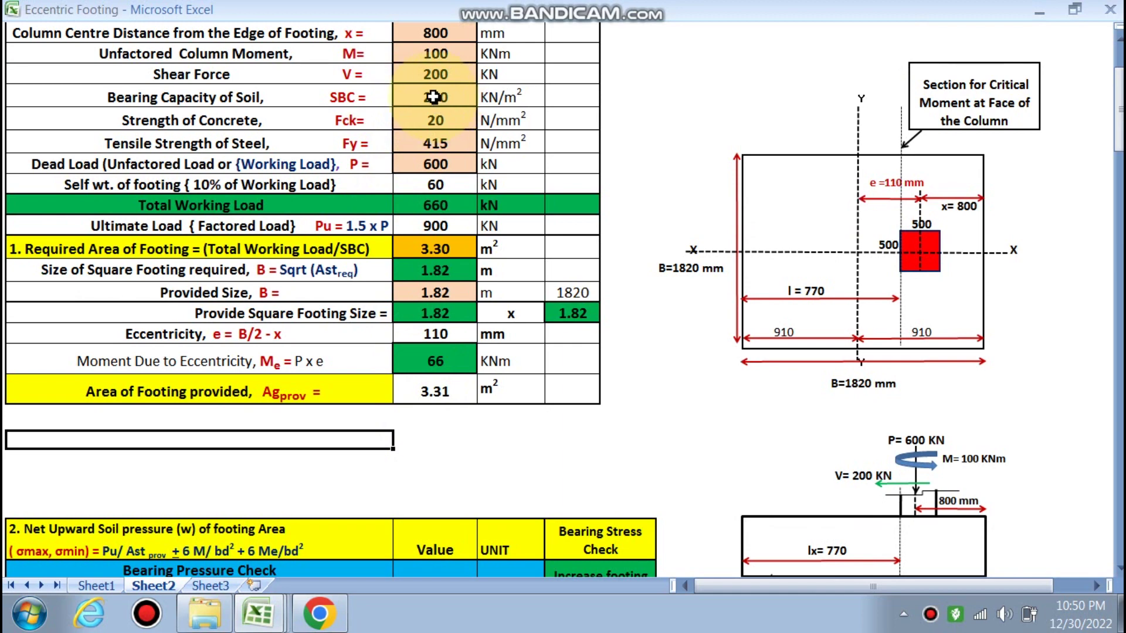
pyautogui.scroll(-1, 427, 334)
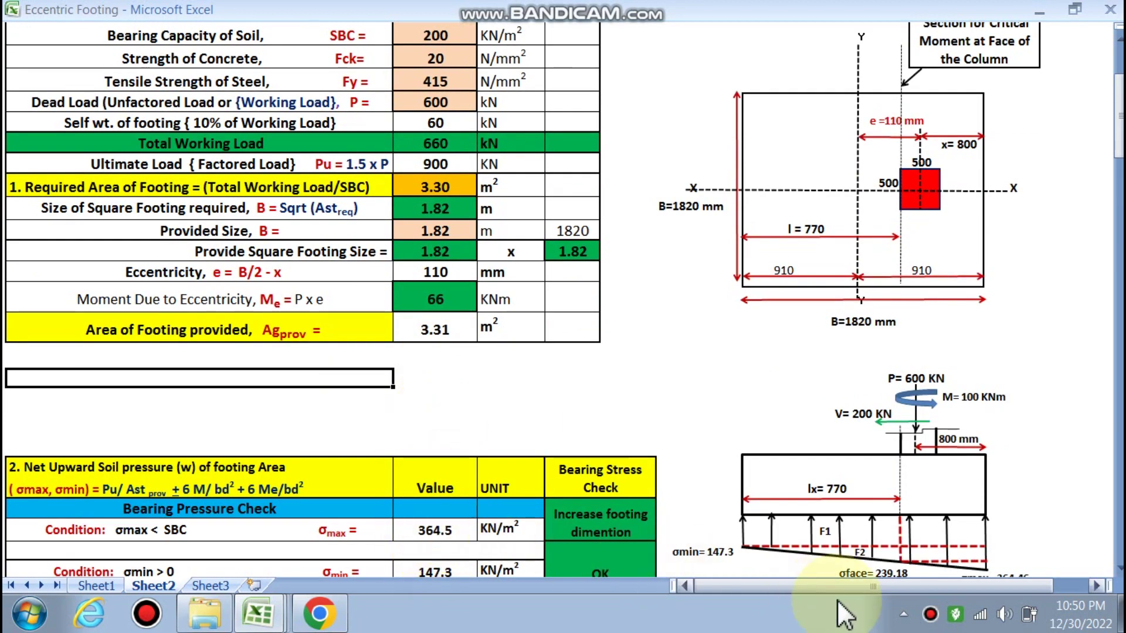
# Try provided footing sizes of 2.1, 2.4 and 2.5 m.
pyautogui.click(456, 231)
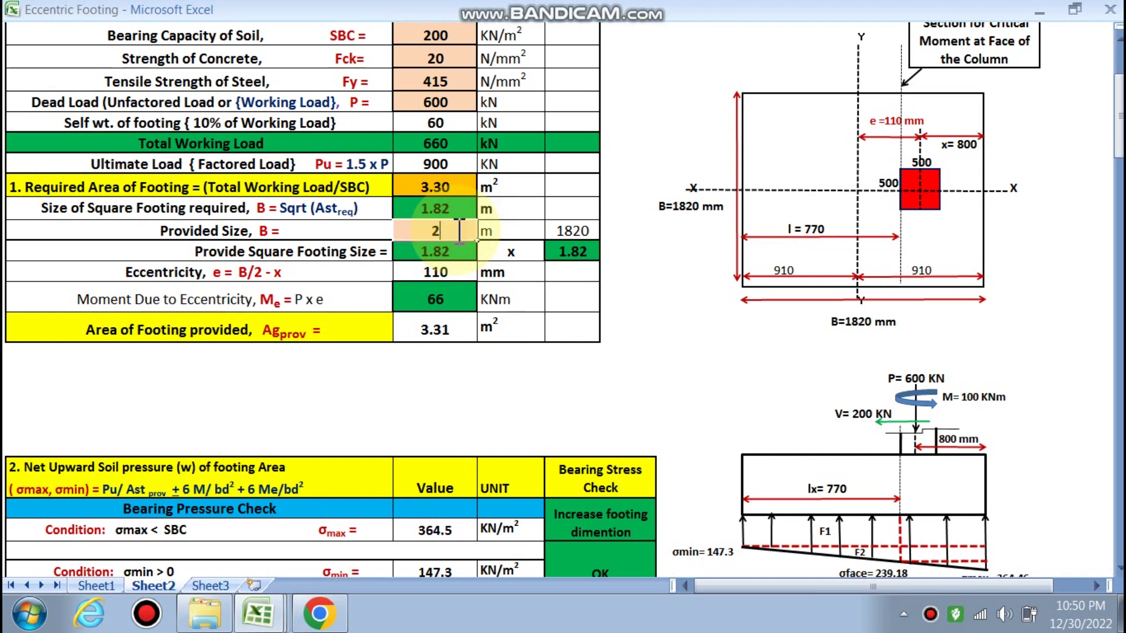
pyautogui.click(677, 327)
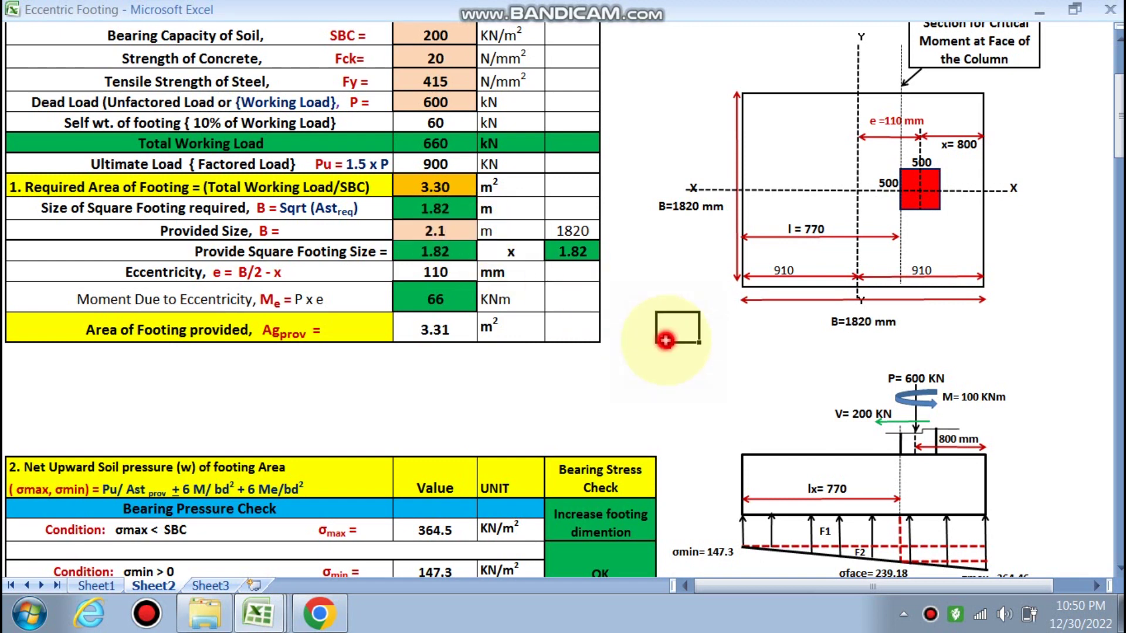
pyautogui.click(446, 231)
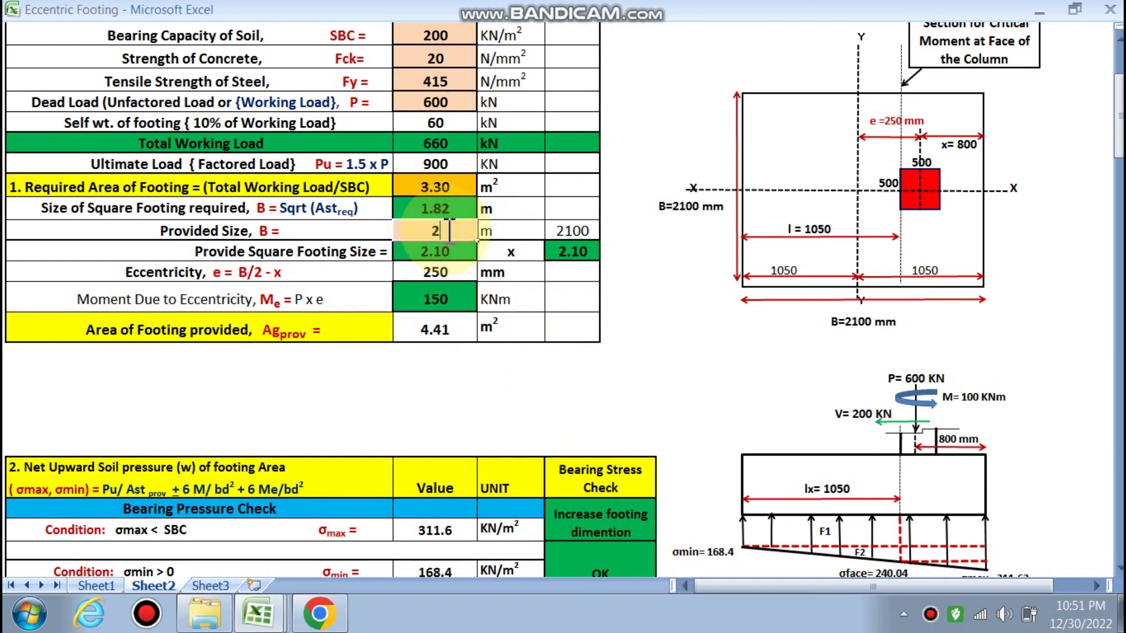
pyautogui.write('2.4')
pyautogui.click(724, 360)
pyautogui.click(450, 234)
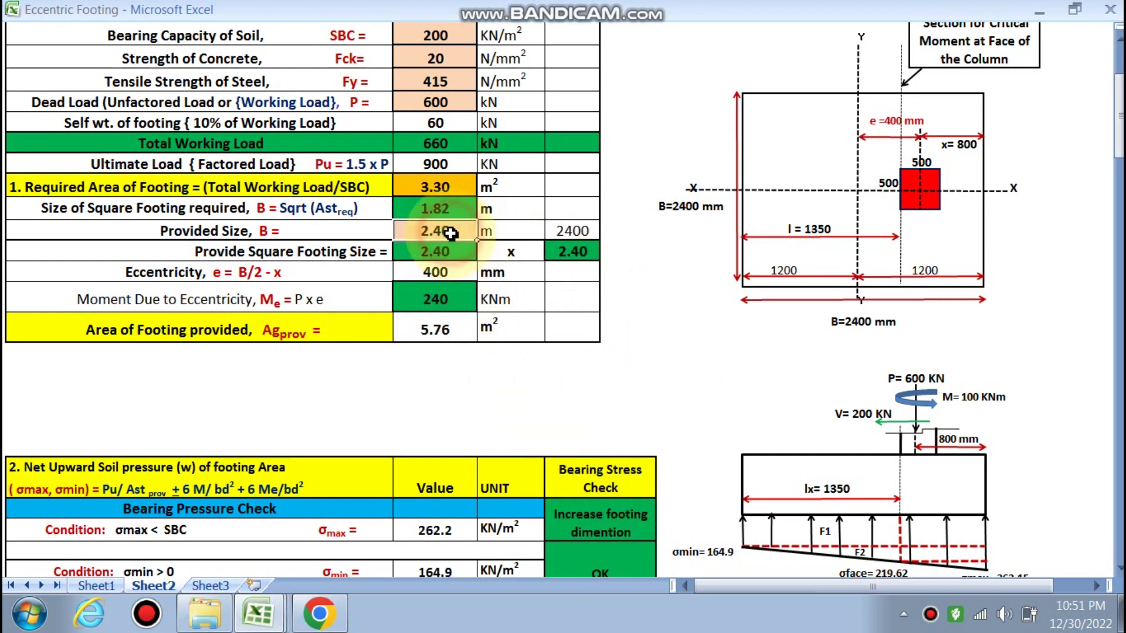
pyautogui.write('2.5')
pyautogui.click(666, 328)
# Raise the provided size to 2.7 m, then 3 m, giving σmax 188.9 and σmin 137.8.
pyautogui.click(432, 231)
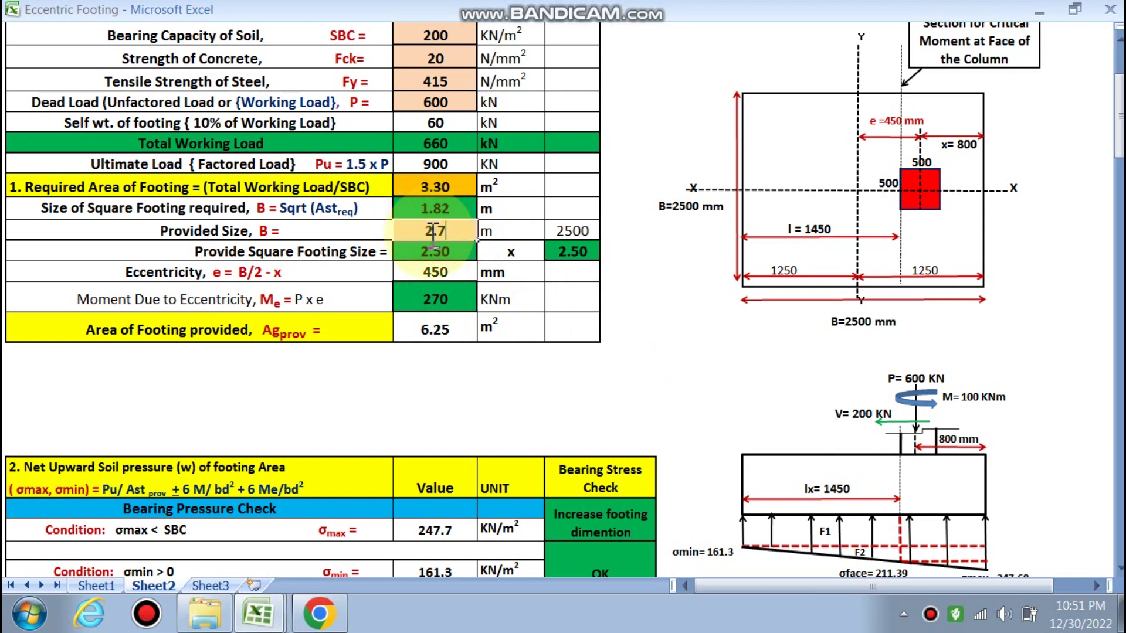
pyautogui.write('2.7')
pyautogui.click(628, 294)
pyautogui.click(461, 232)
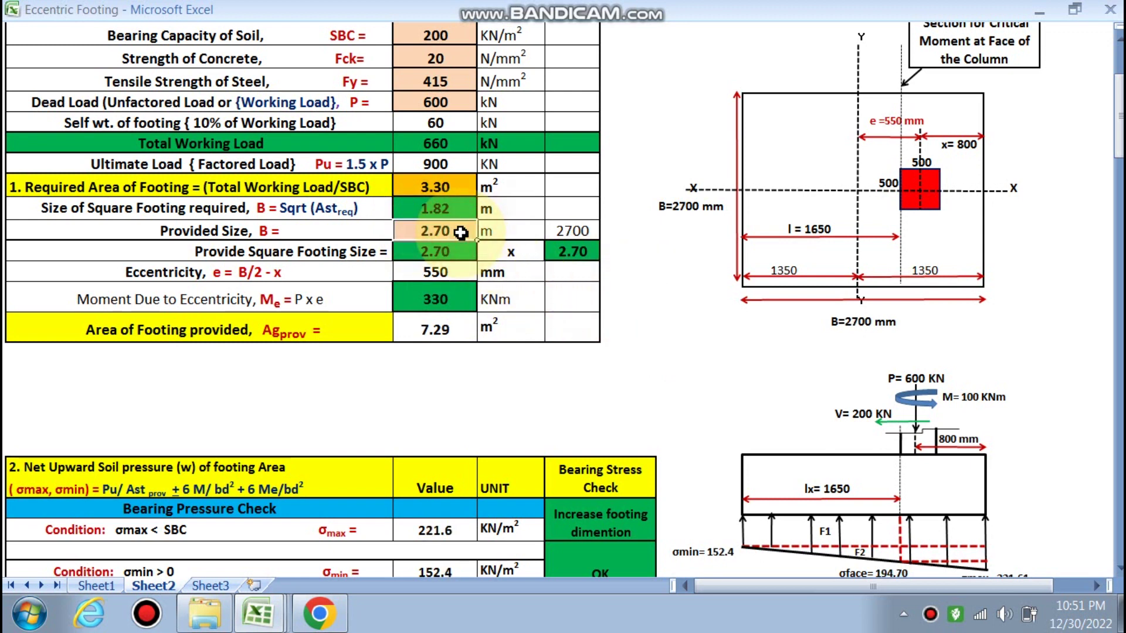
pyautogui.write('3')
pyautogui.click(672, 326)
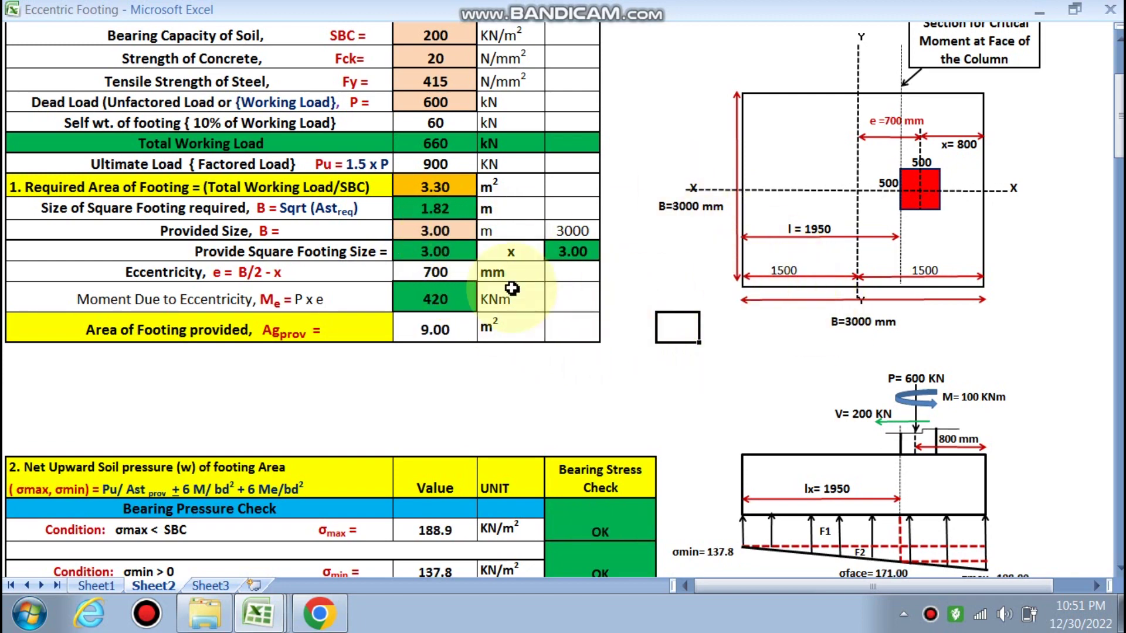
pyautogui.scroll(-2, 490, 275)
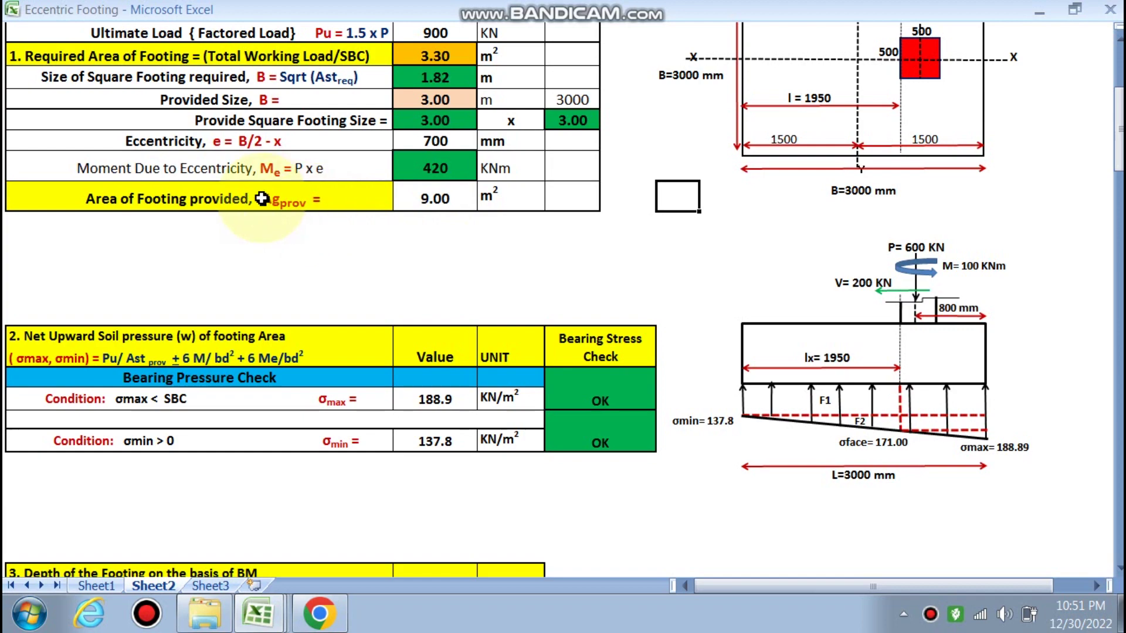
pyautogui.scroll(2, 247, 217)
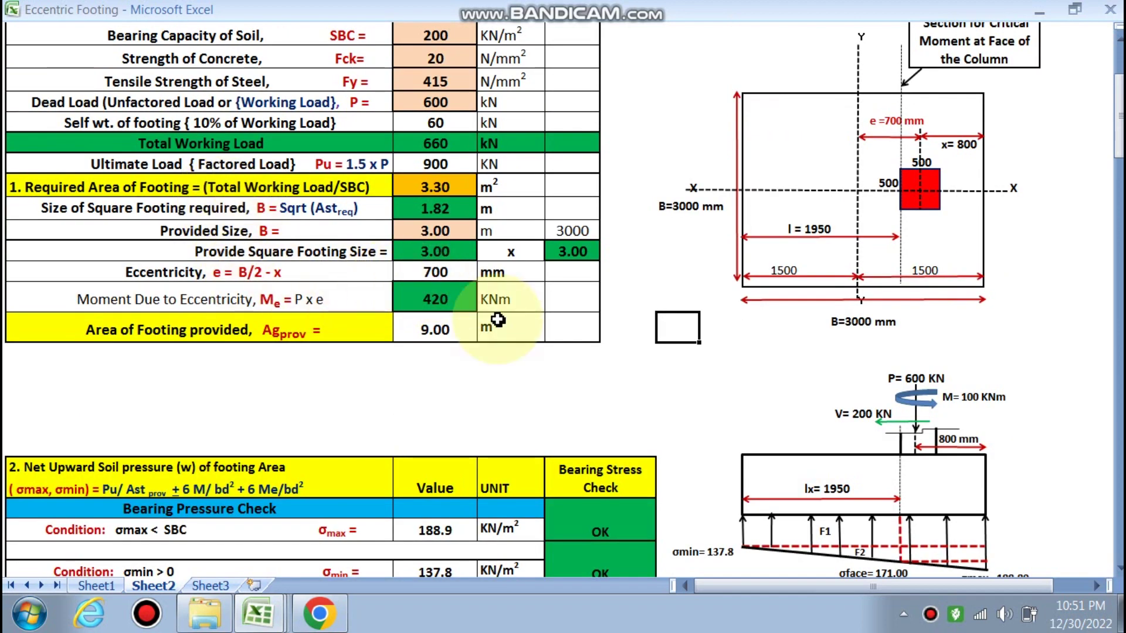
pyautogui.scroll(1, 815, 224)
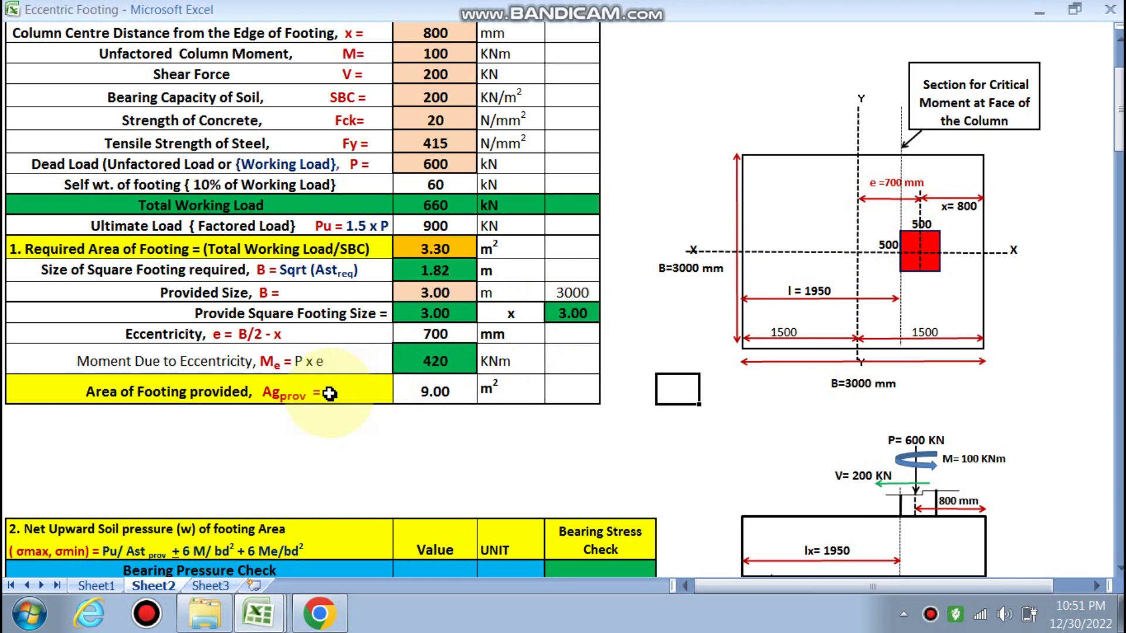
pyautogui.scroll(-1, 330, 393)
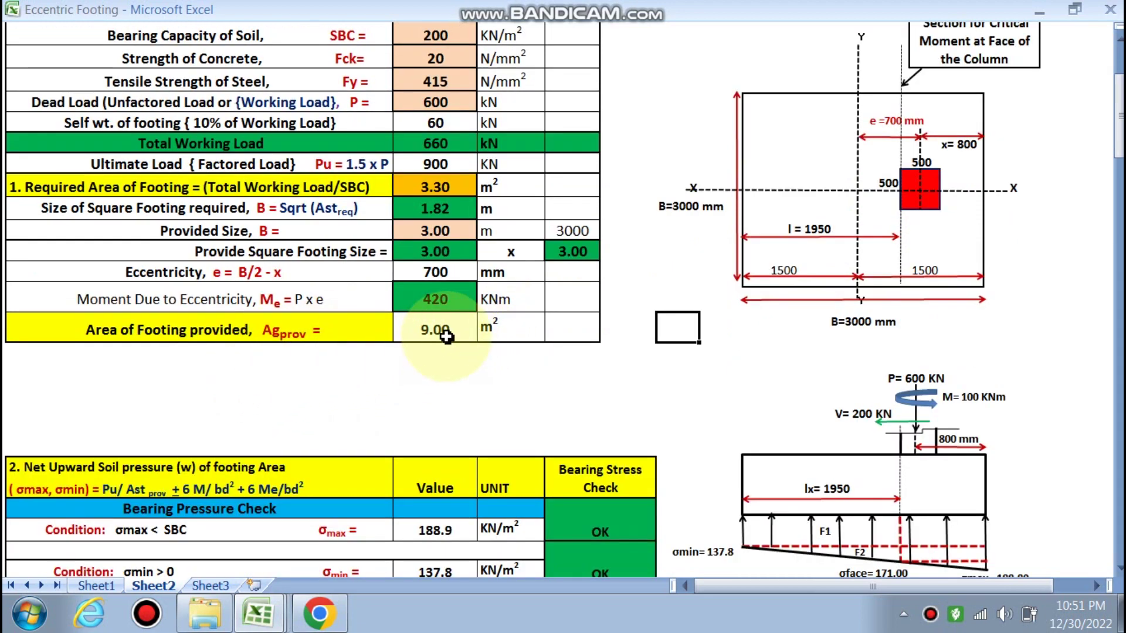
pyautogui.scroll(-3, 486, 336)
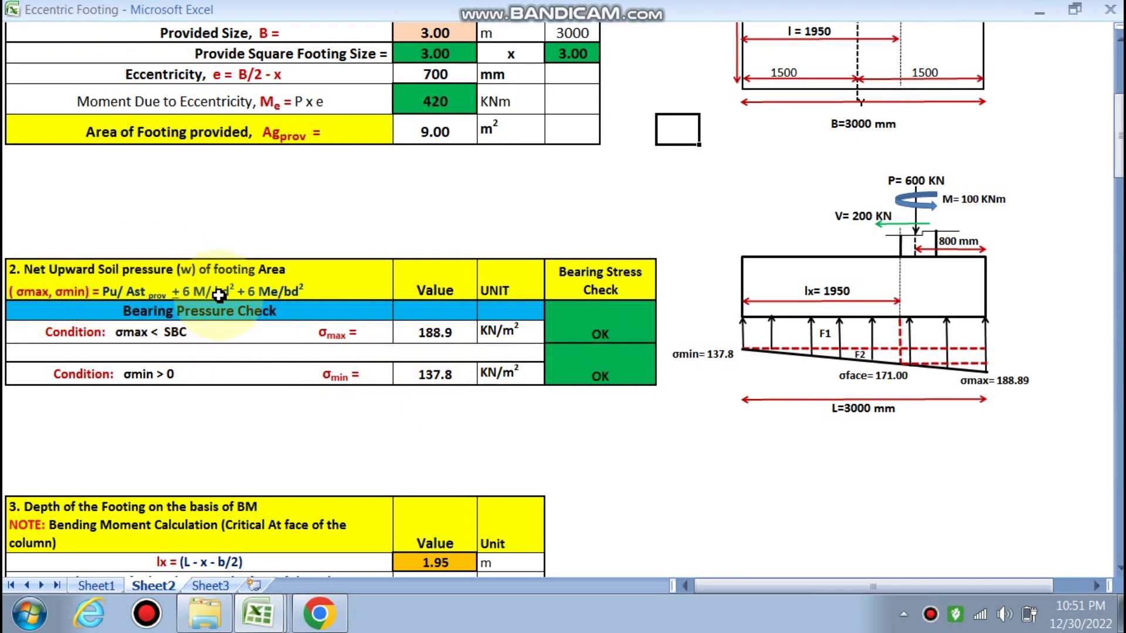
pyautogui.scroll(5, 218, 297)
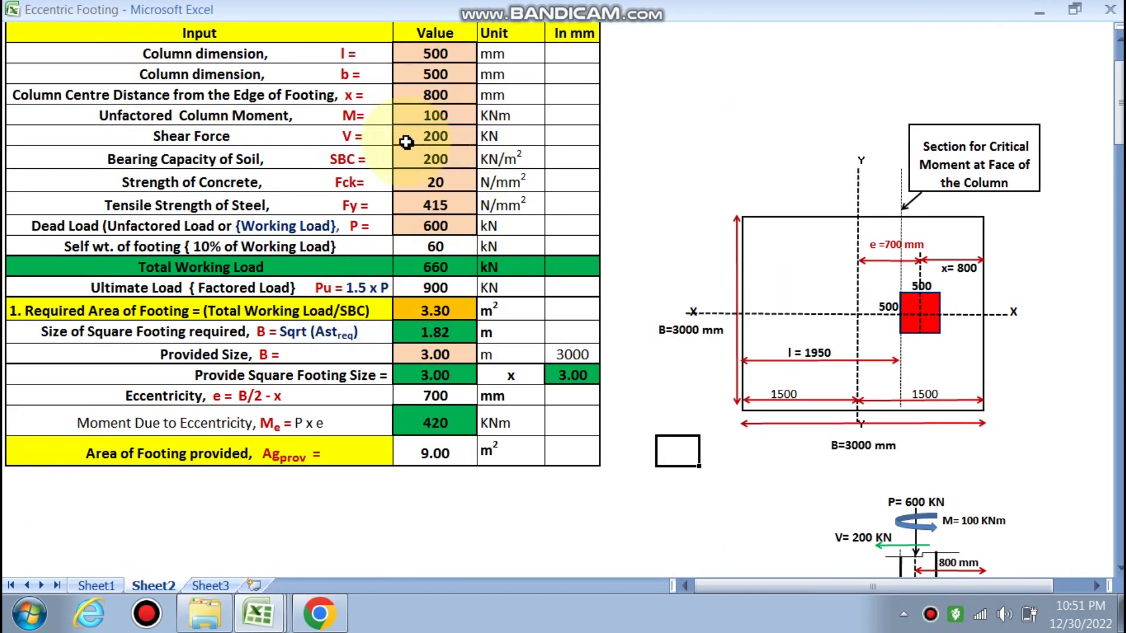
pyautogui.scroll(-3, 437, 120)
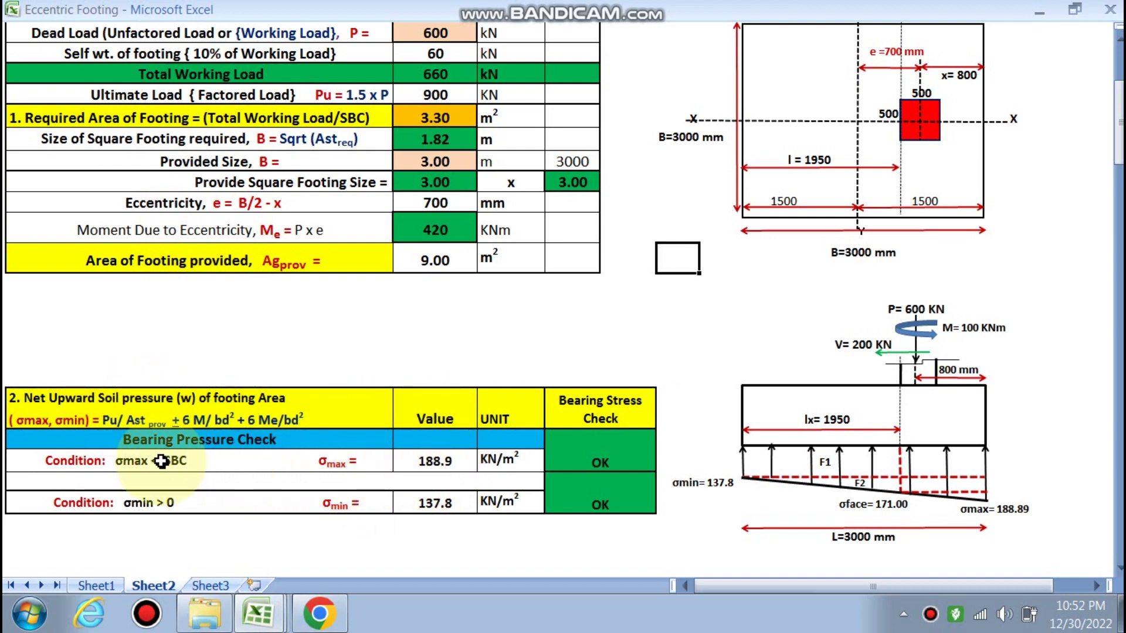
pyautogui.scroll(2, 422, 340)
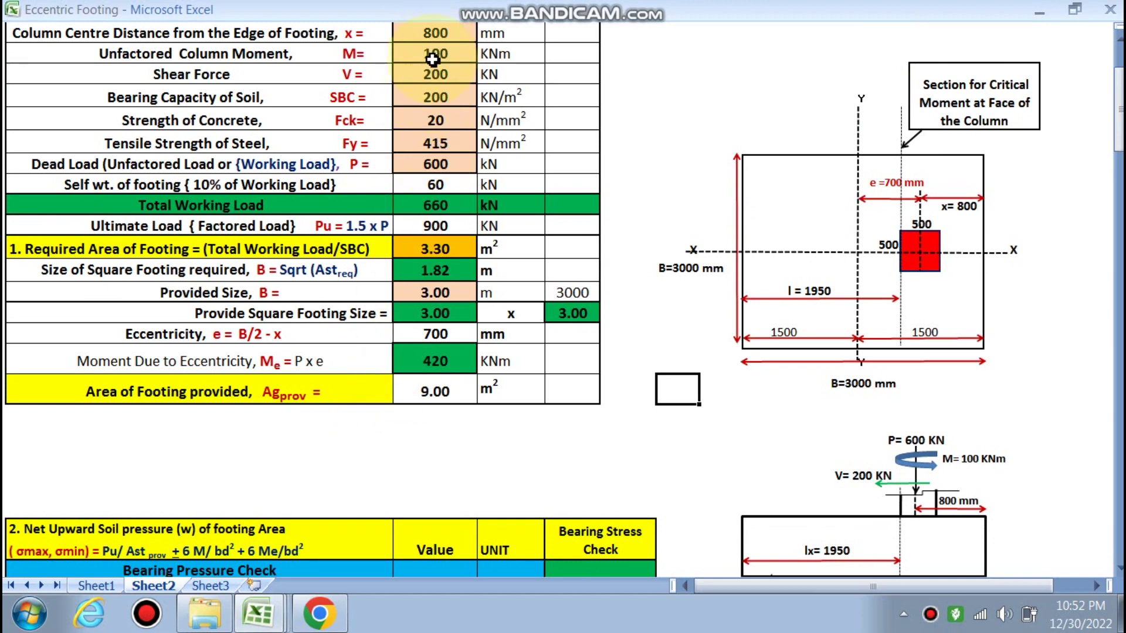
pyautogui.scroll(-3, 287, 351)
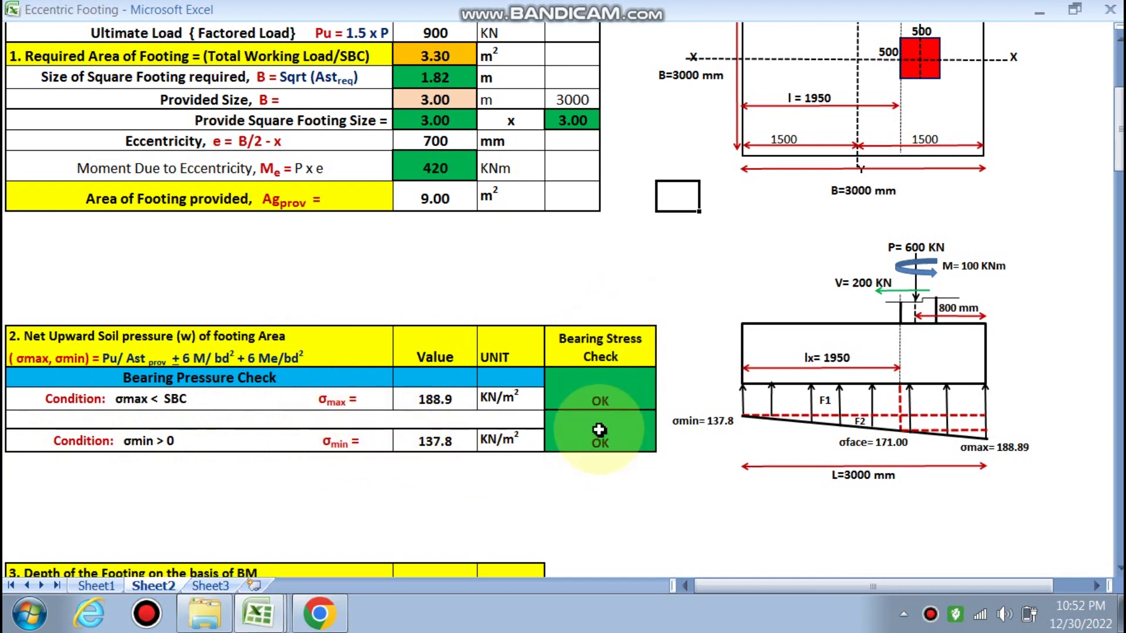
pyautogui.scroll(-1, 599, 431)
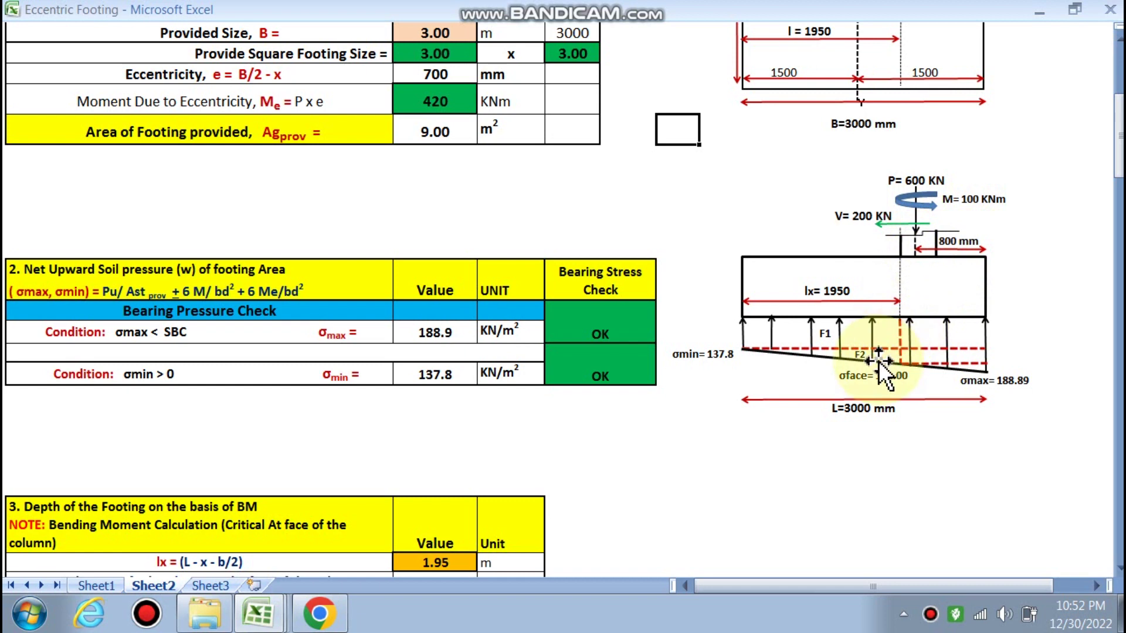
pyautogui.scroll(1, 929, 329)
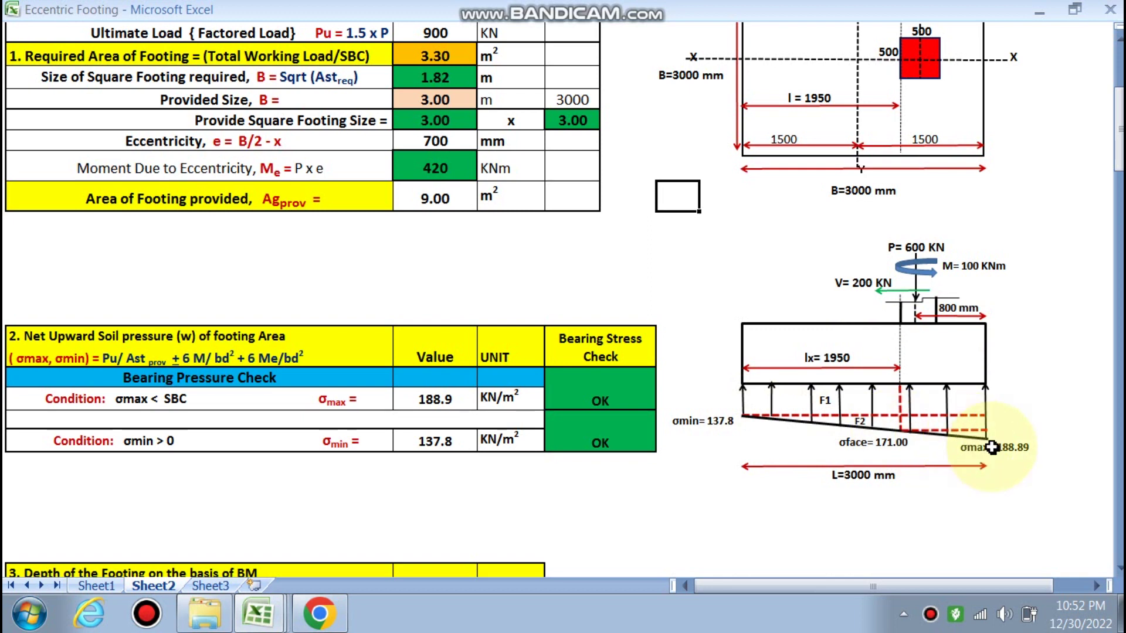
pyautogui.scroll(-1, 991, 448)
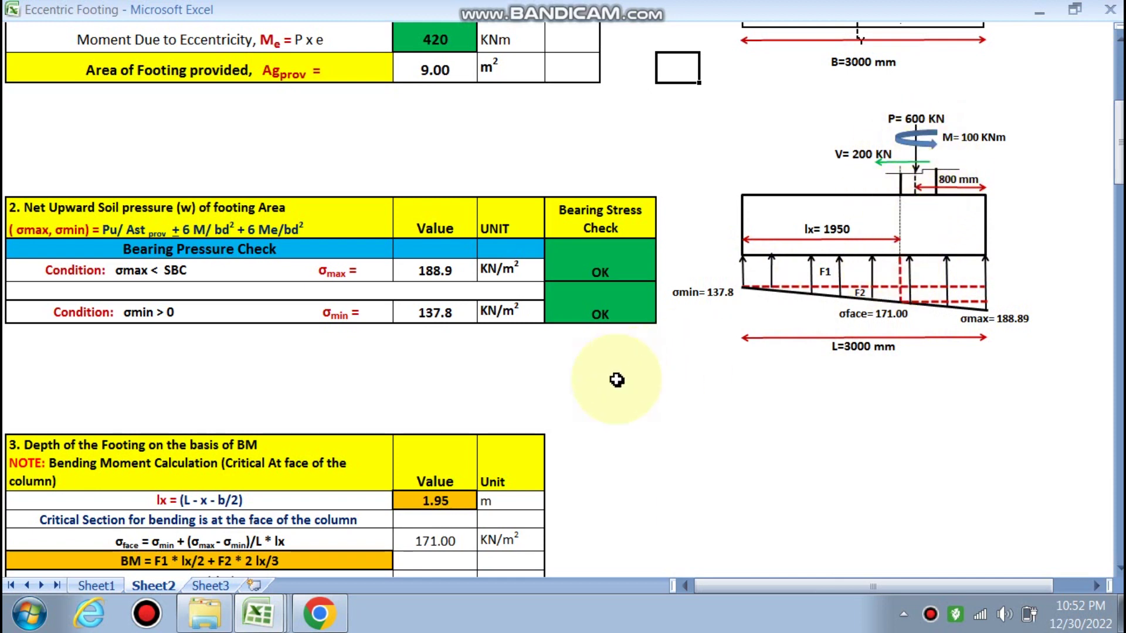
pyautogui.scroll(-1, 616, 377)
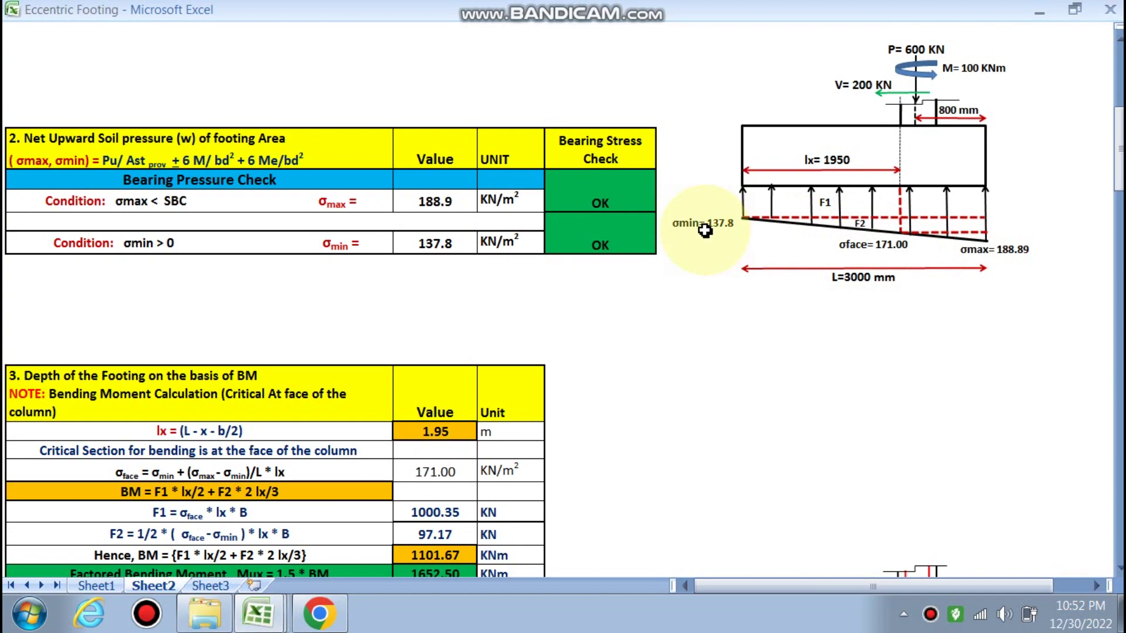
pyautogui.scroll(-3, 372, 282)
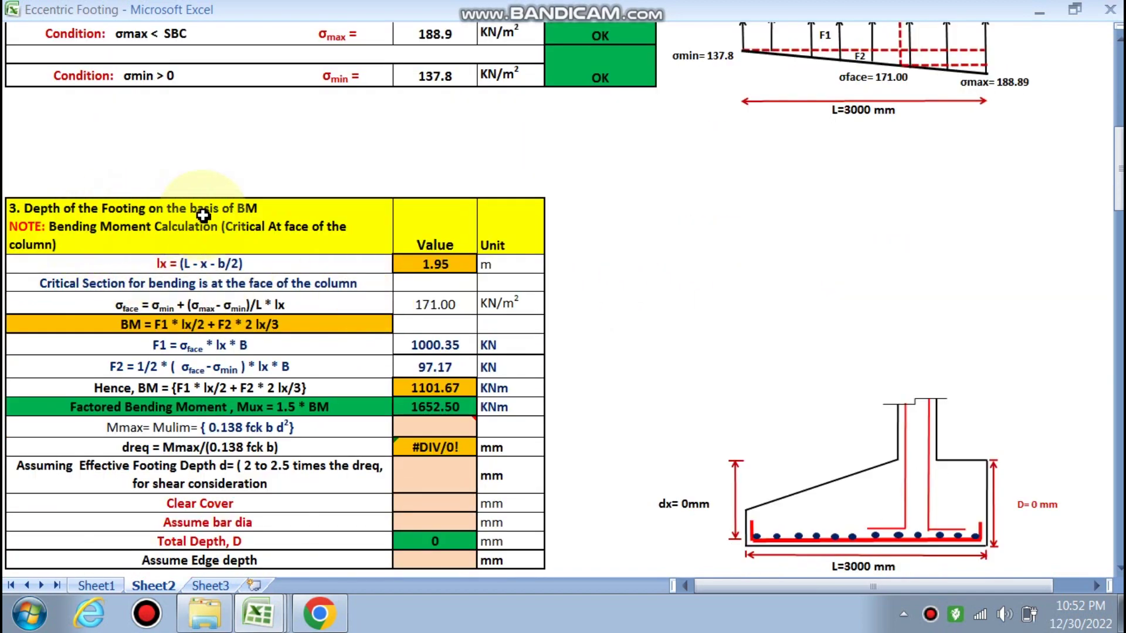
pyautogui.scroll(2, 219, 227)
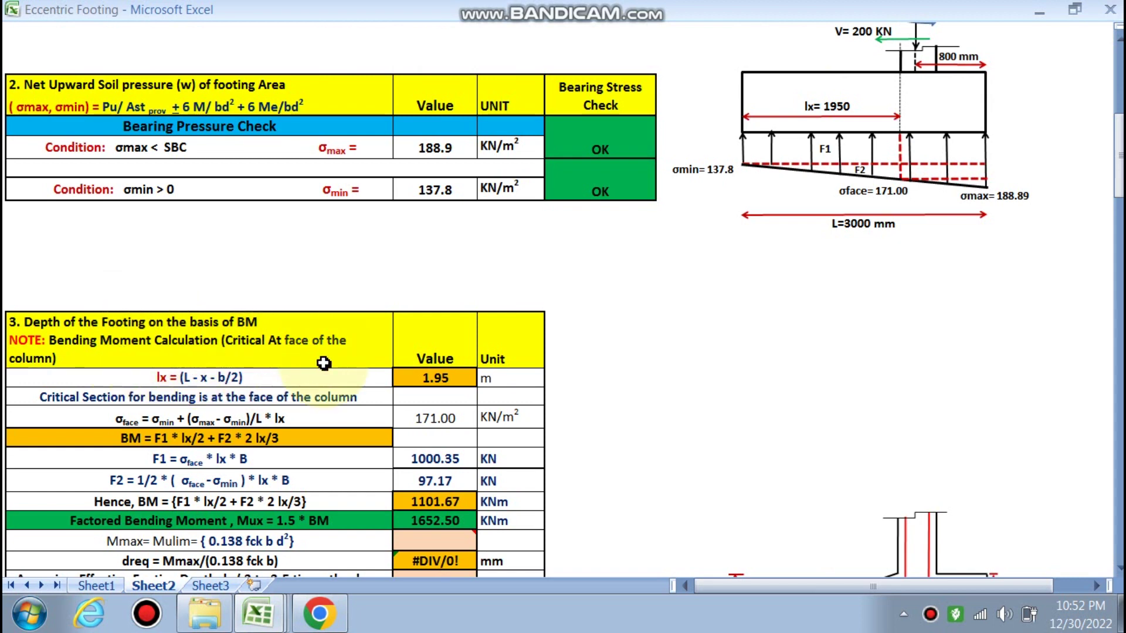
pyautogui.scroll(2, 769, 370)
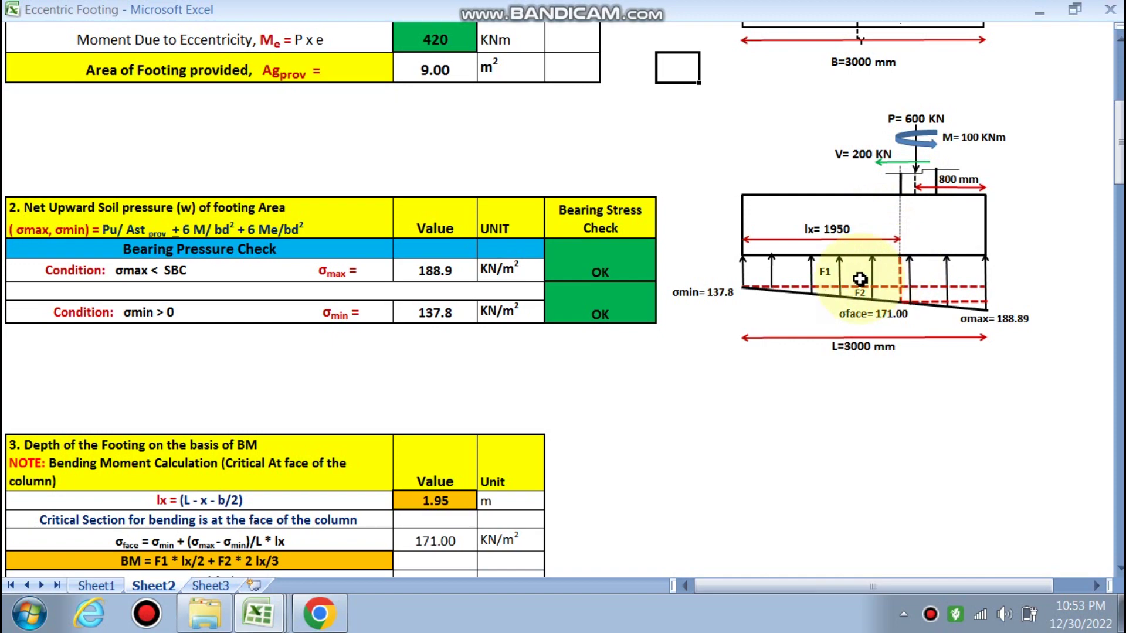
pyautogui.scroll(-3, 721, 332)
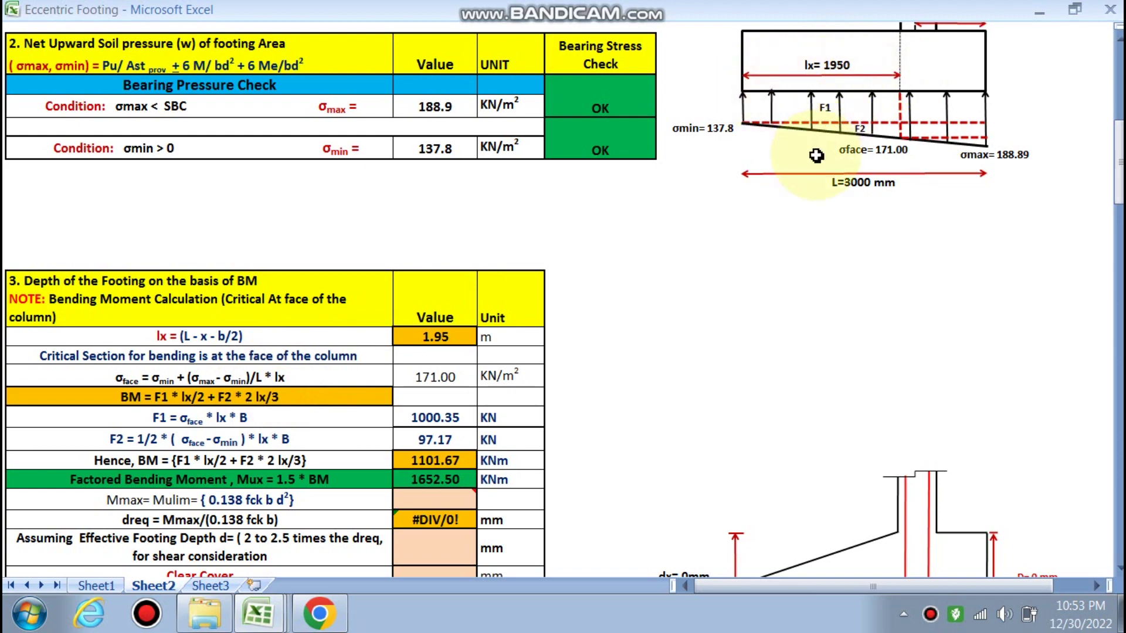
pyautogui.scroll(6, 815, 156)
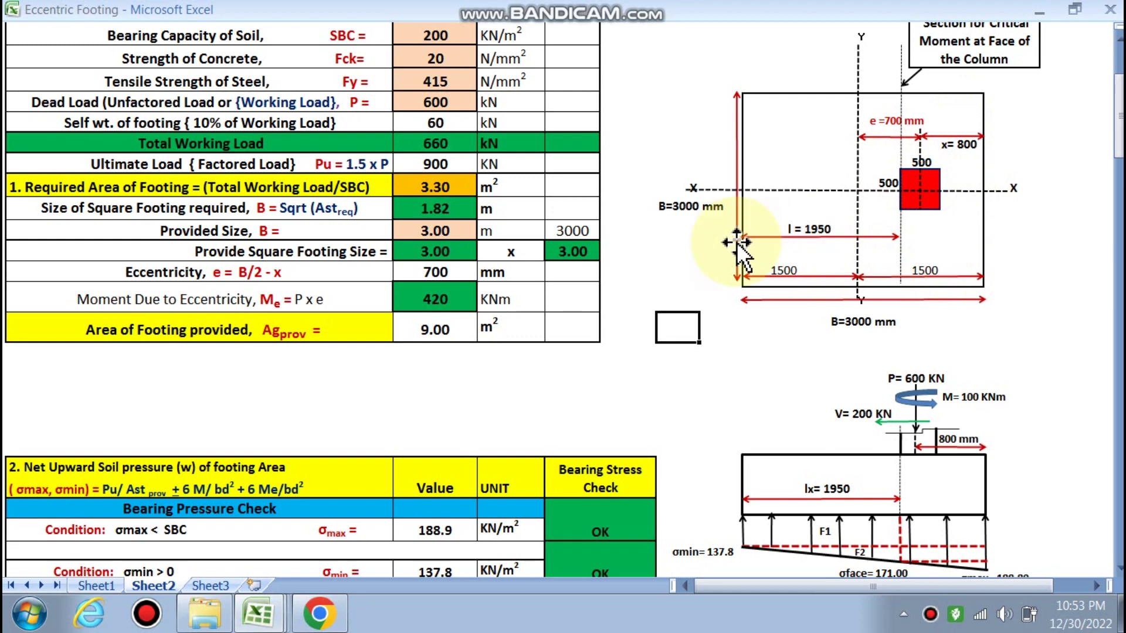
pyautogui.scroll(-7, 534, 272)
pyautogui.scroll(-2, 525, 278)
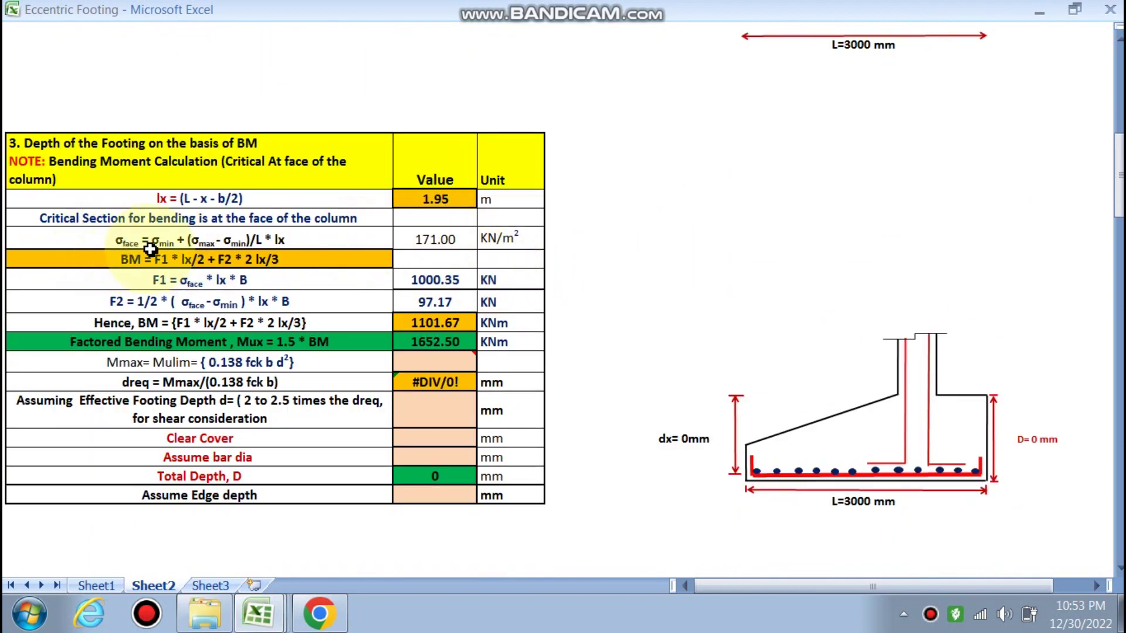
pyautogui.scroll(3, 264, 330)
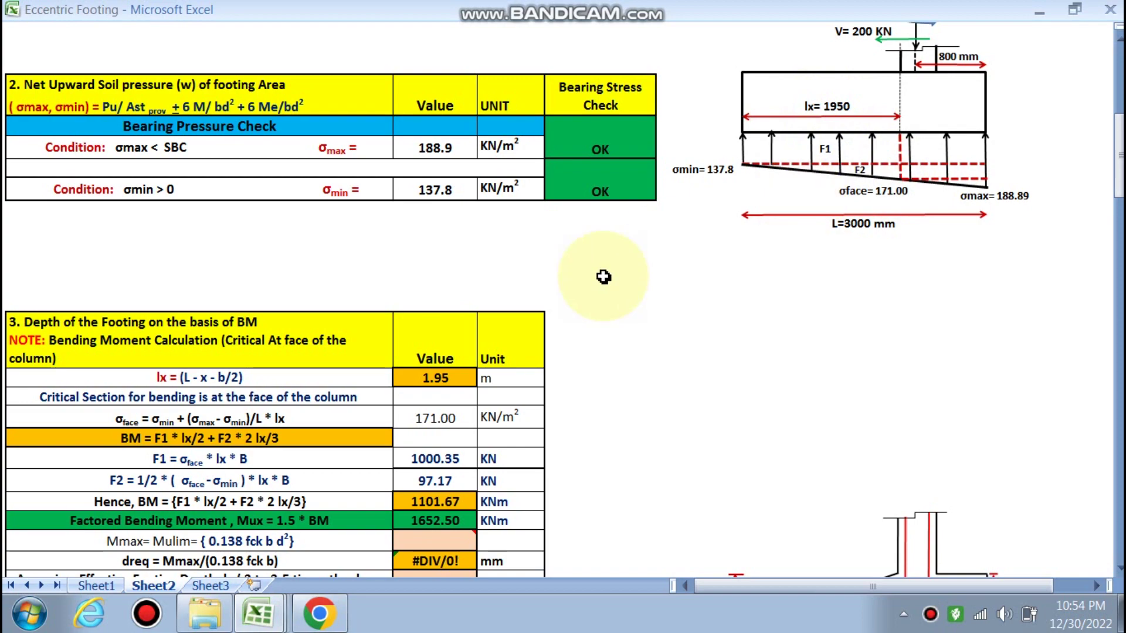
pyautogui.scroll(-2, 486, 340)
pyautogui.scroll(1, 878, 100)
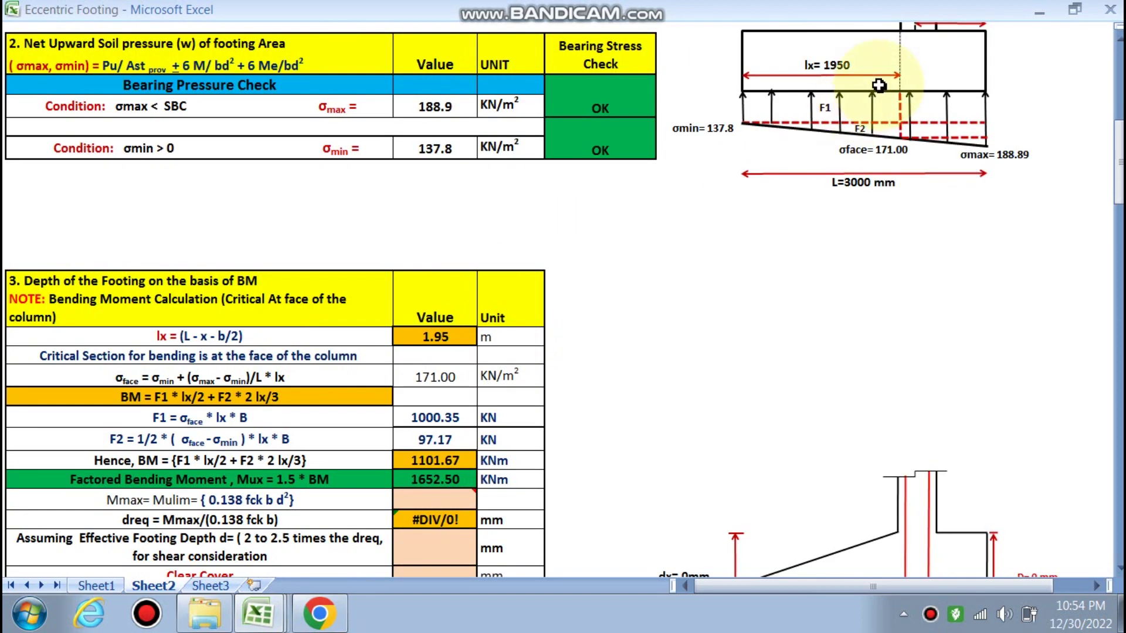
pyautogui.scroll(-2, 900, 146)
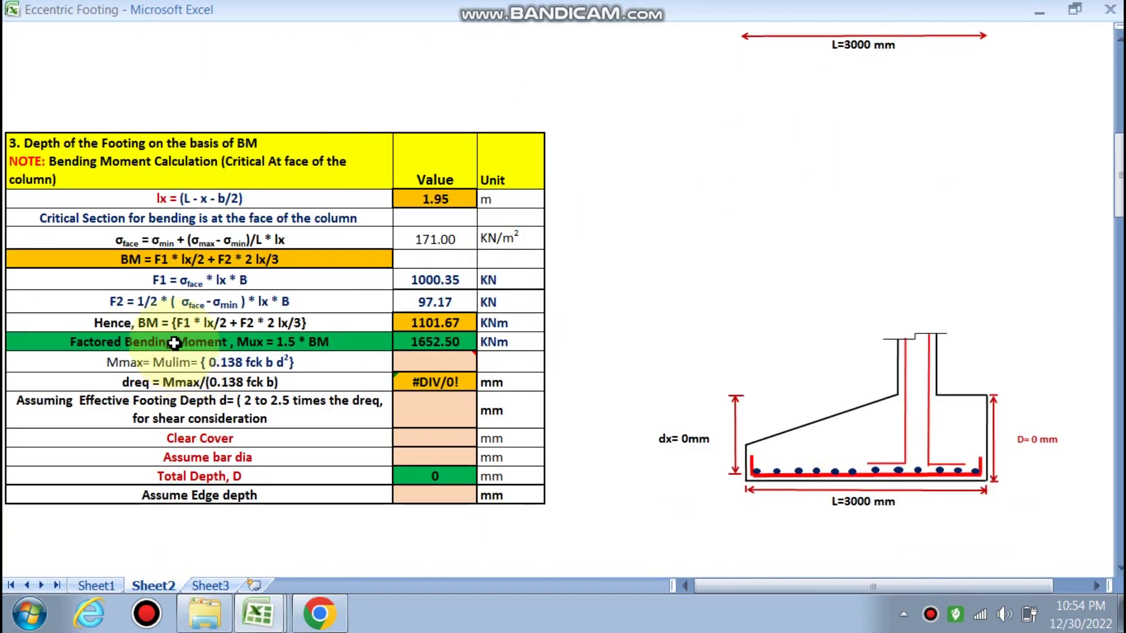
pyautogui.scroll(4, 712, 306)
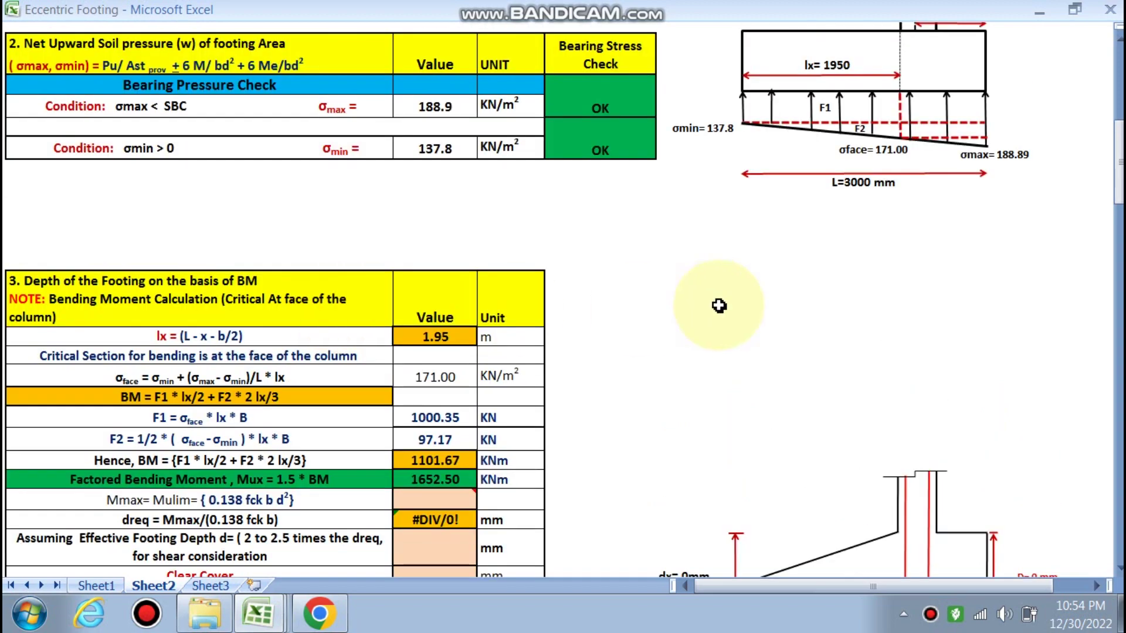
pyautogui.scroll(4, 901, 199)
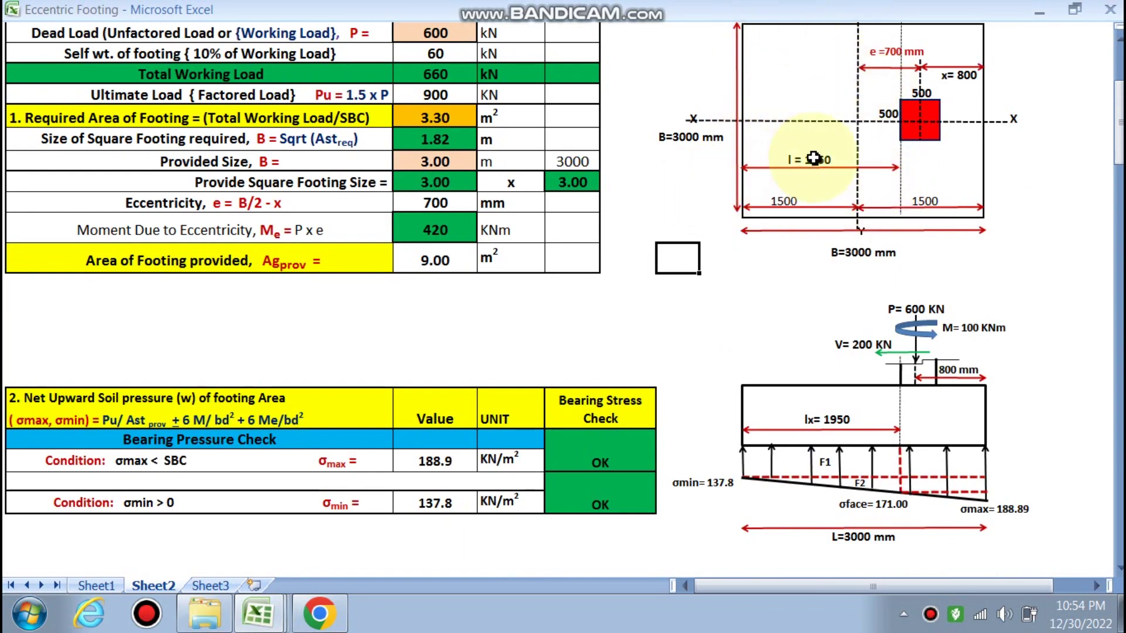
pyautogui.scroll(-4, 692, 278)
pyautogui.scroll(-2, 577, 315)
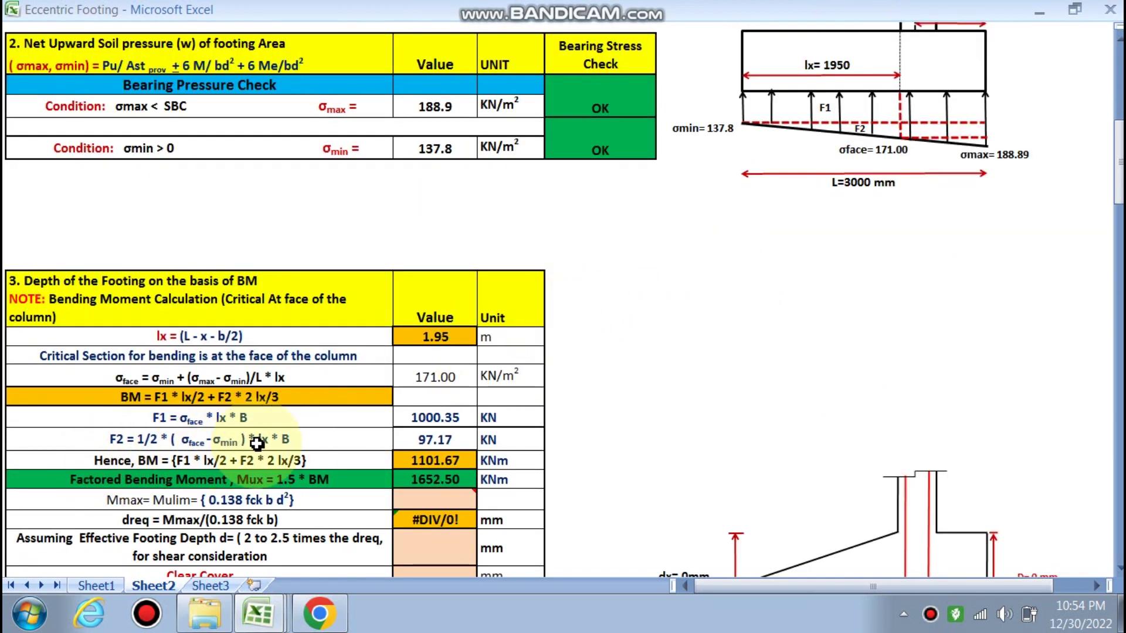
pyautogui.scroll(-1, 293, 444)
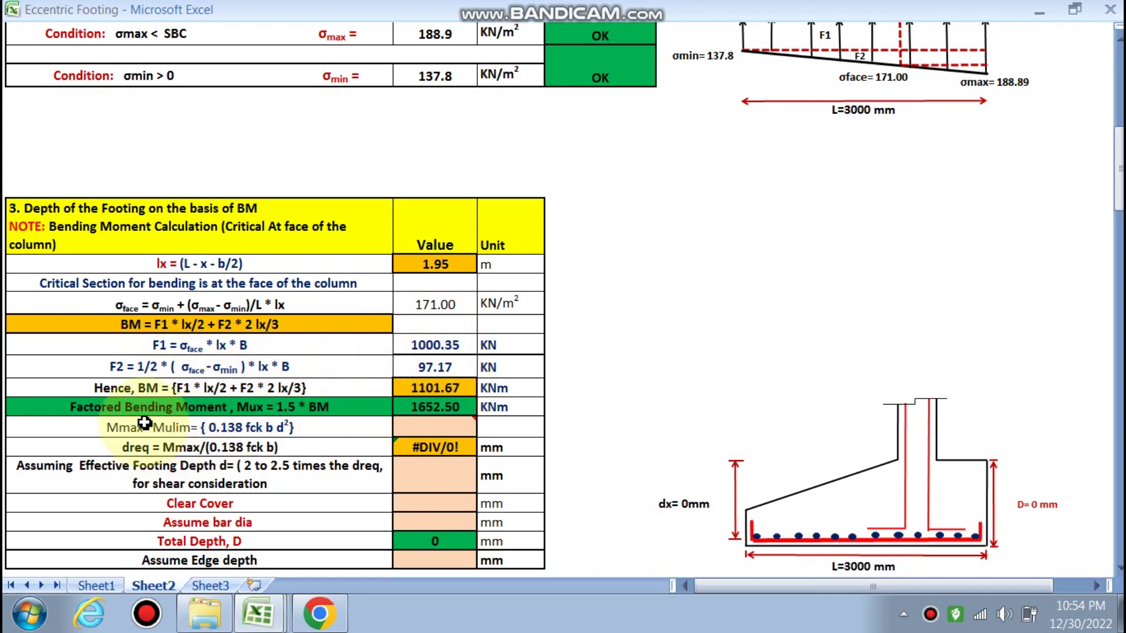
# Choose 0.138 as the Mmax moment coefficient, giving required depth 446.74 mm.
pyautogui.click(440, 423)
pyautogui.click(482, 428)
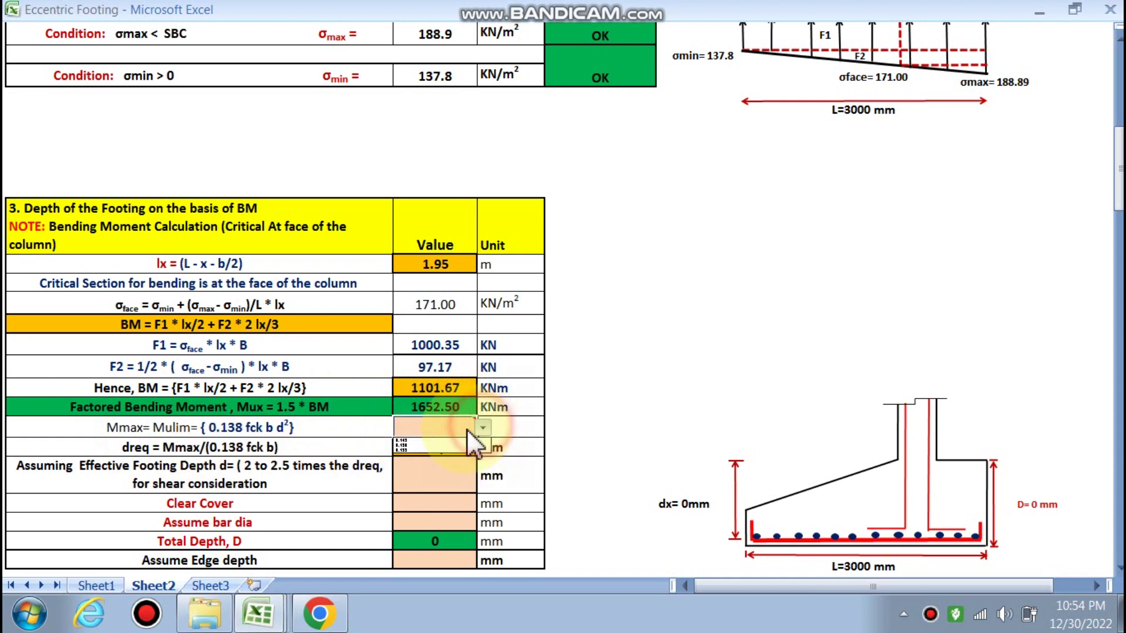
pyautogui.click(414, 446)
pyautogui.scroll(-2, 423, 445)
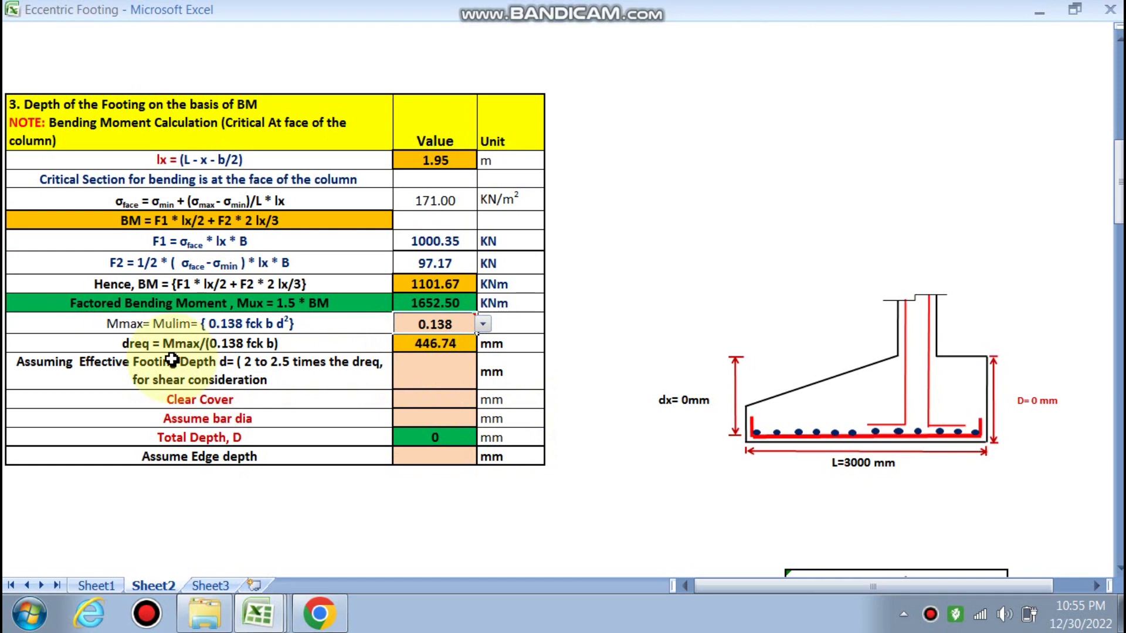
pyautogui.click(428, 369)
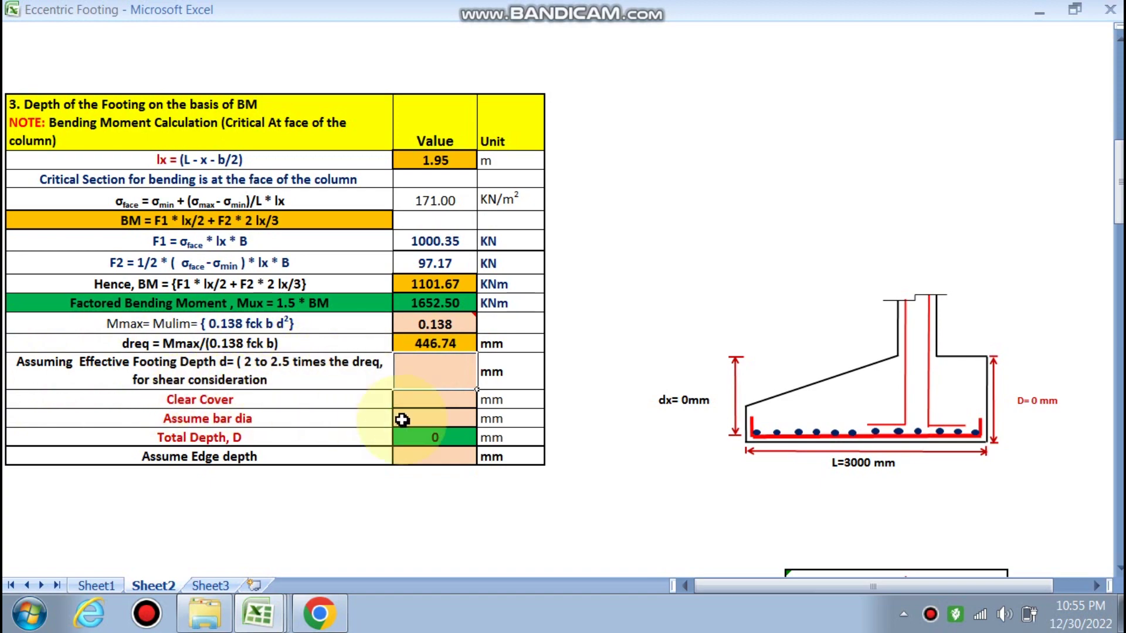
pyautogui.scroll(-1, 440, 432)
pyautogui.scroll(-6, 610, 390)
pyautogui.scroll(5, 596, 402)
# Try a 500 mm effective footing depth and review the one-way shear check.
pyautogui.click(431, 240)
pyautogui.click(428, 230)
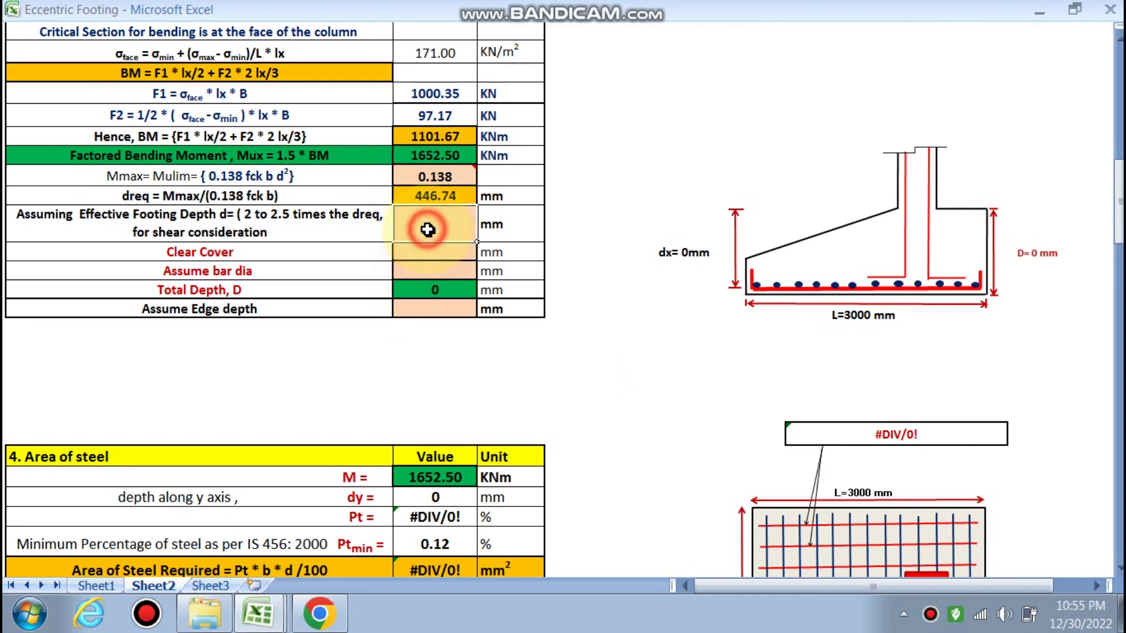
pyautogui.write('500')
pyautogui.click(598, 230)
pyautogui.scroll(-20, 557, 247)
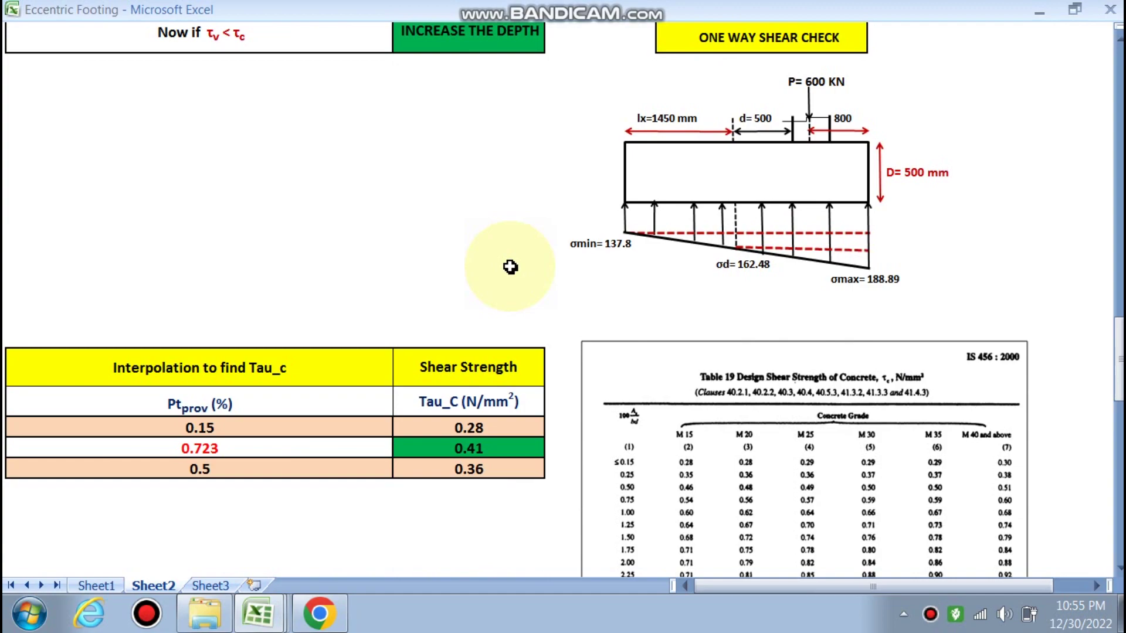
pyautogui.scroll(5, 510, 267)
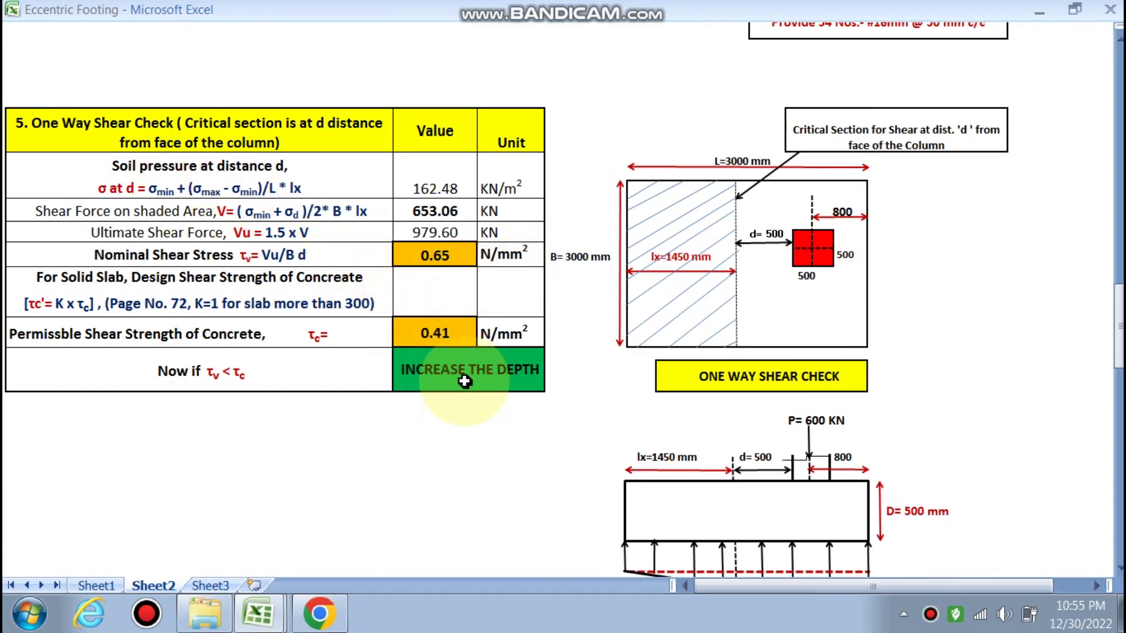
pyautogui.scroll(15, 463, 390)
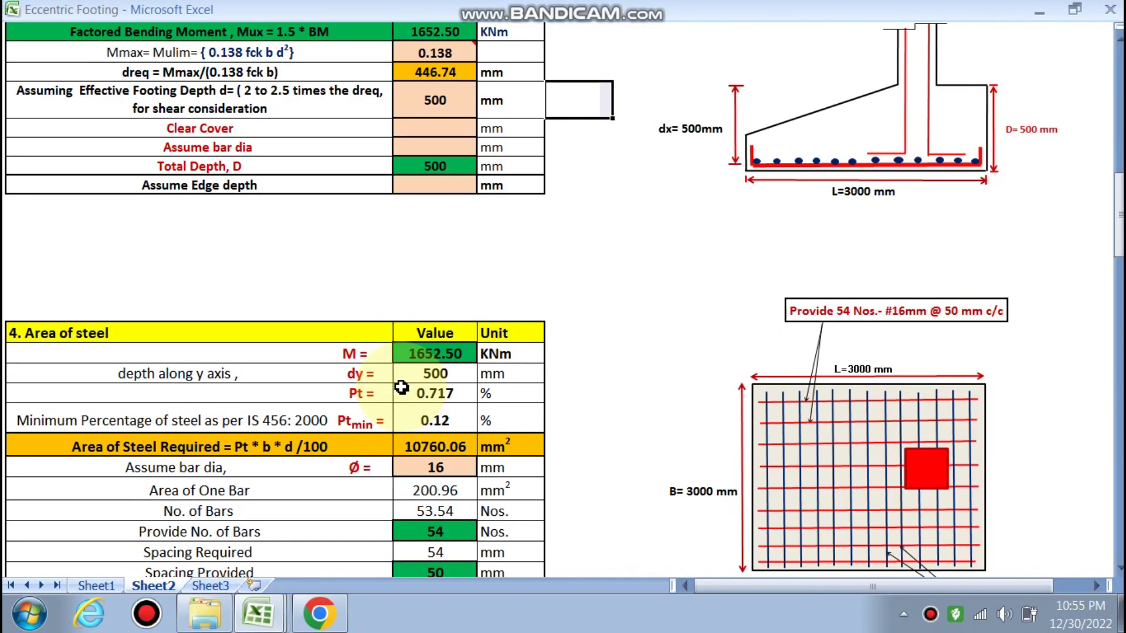
pyautogui.scroll(4, 401, 387)
# Increase the effective footing depth to 700 mm and recheck one-way shear.
pyautogui.click(431, 312)
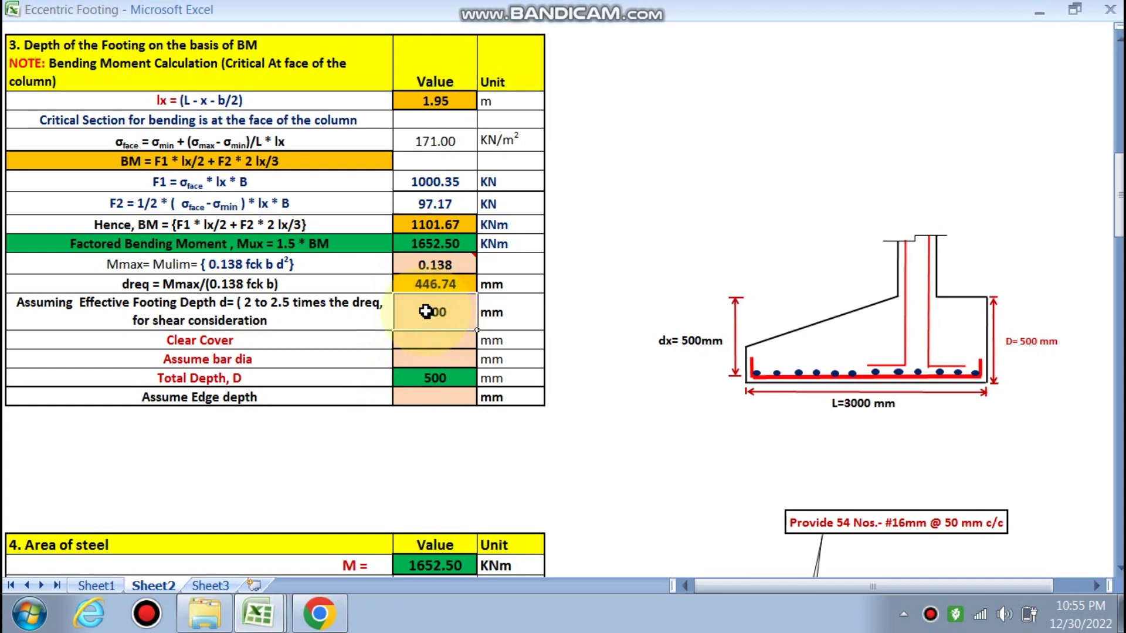
pyautogui.write('700')
pyautogui.press('Return')
pyautogui.scroll(-18, 563, 351)
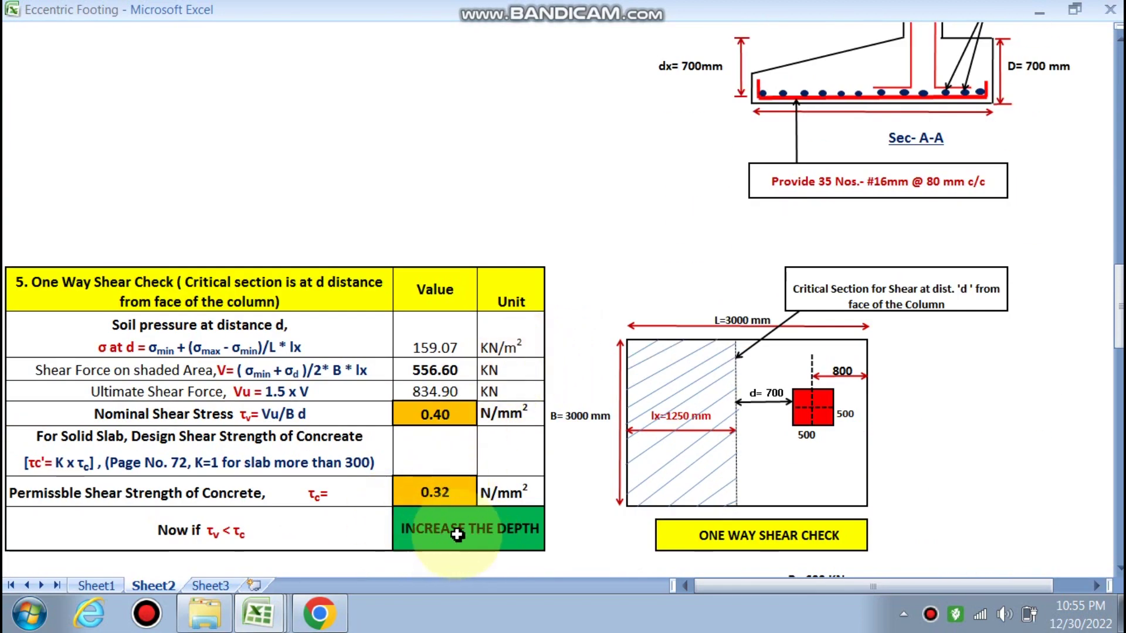
pyautogui.scroll(15, 449, 531)
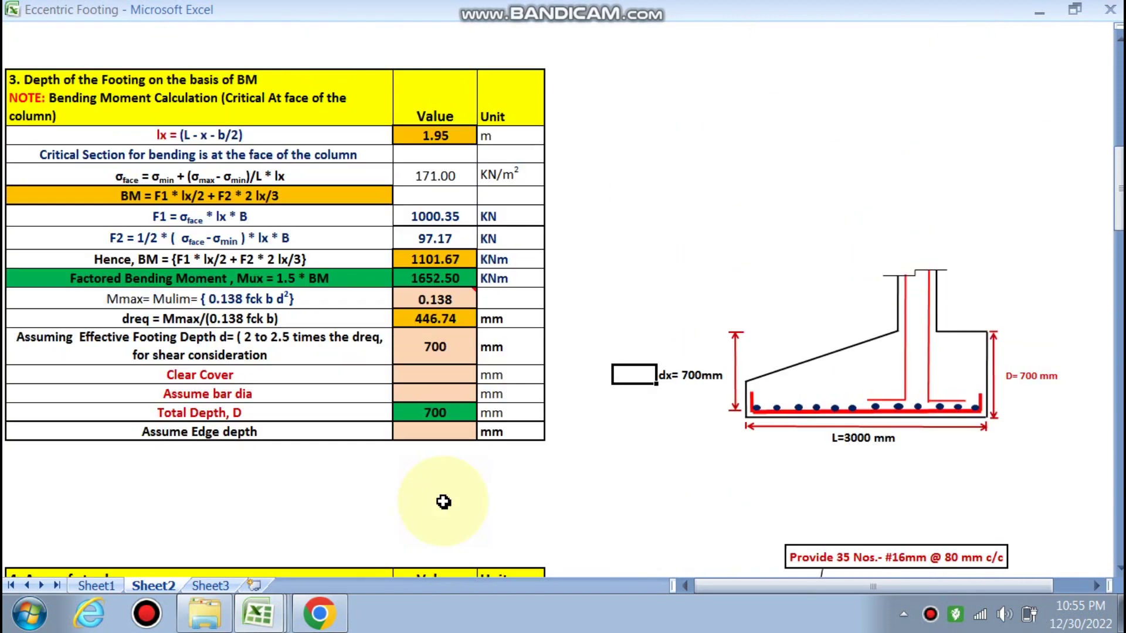
# Set the effective depth to 850 mm, giving 29 #16 mm bars @ 100 mm.
pyautogui.click(436, 347)
pyautogui.write('850')
pyautogui.press('Return')
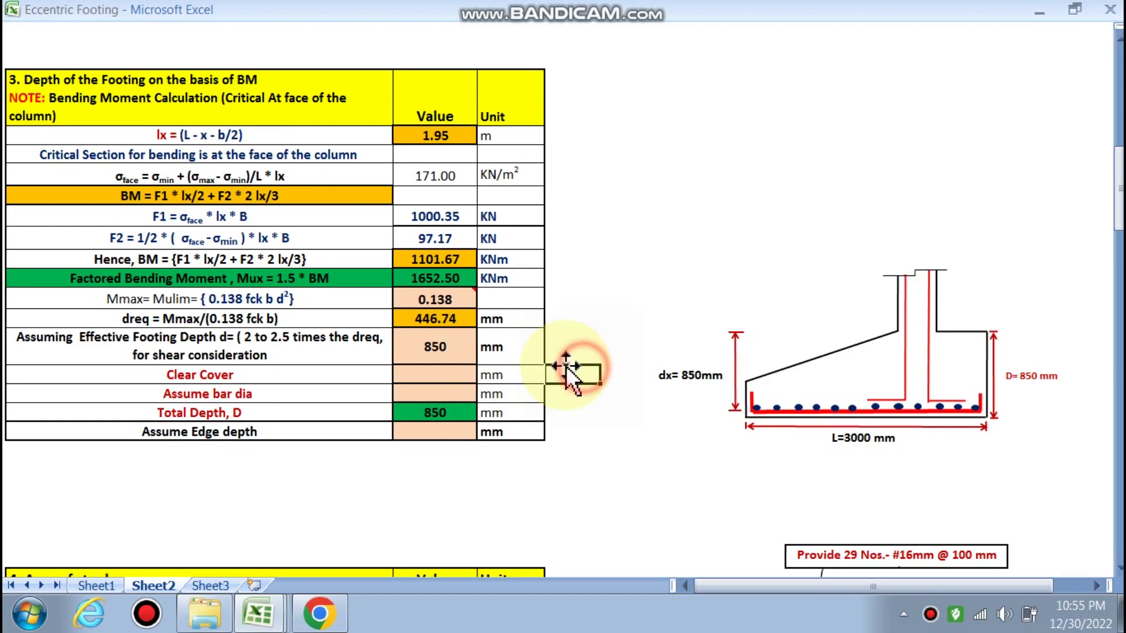
pyautogui.scroll(-15, 569, 369)
pyautogui.scroll(-3, 506, 393)
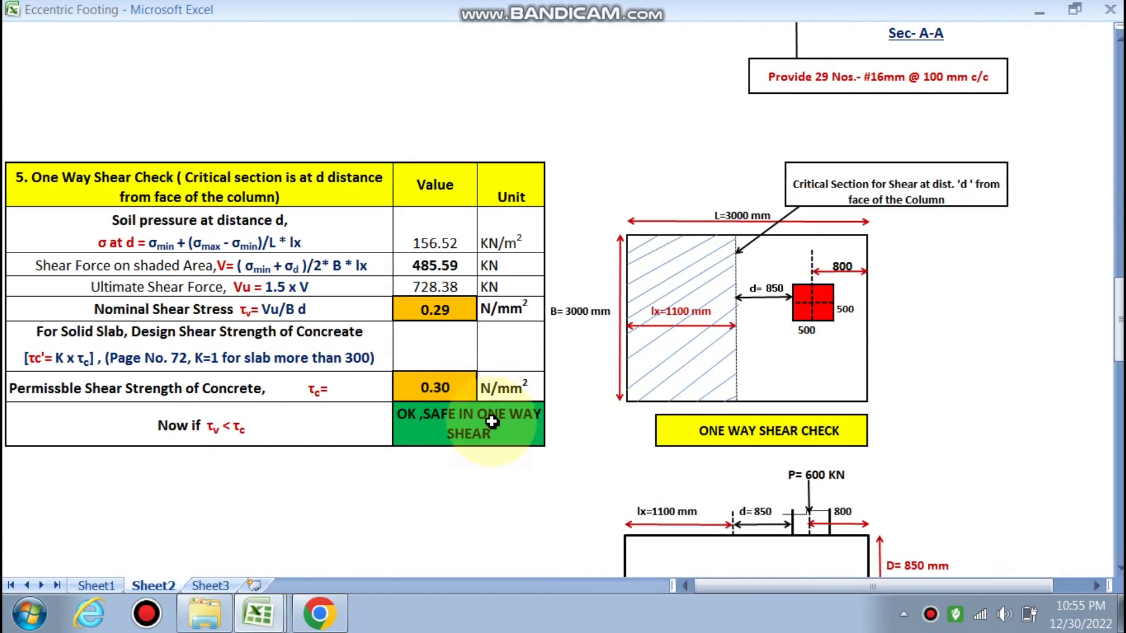
pyautogui.scroll(-15, 464, 453)
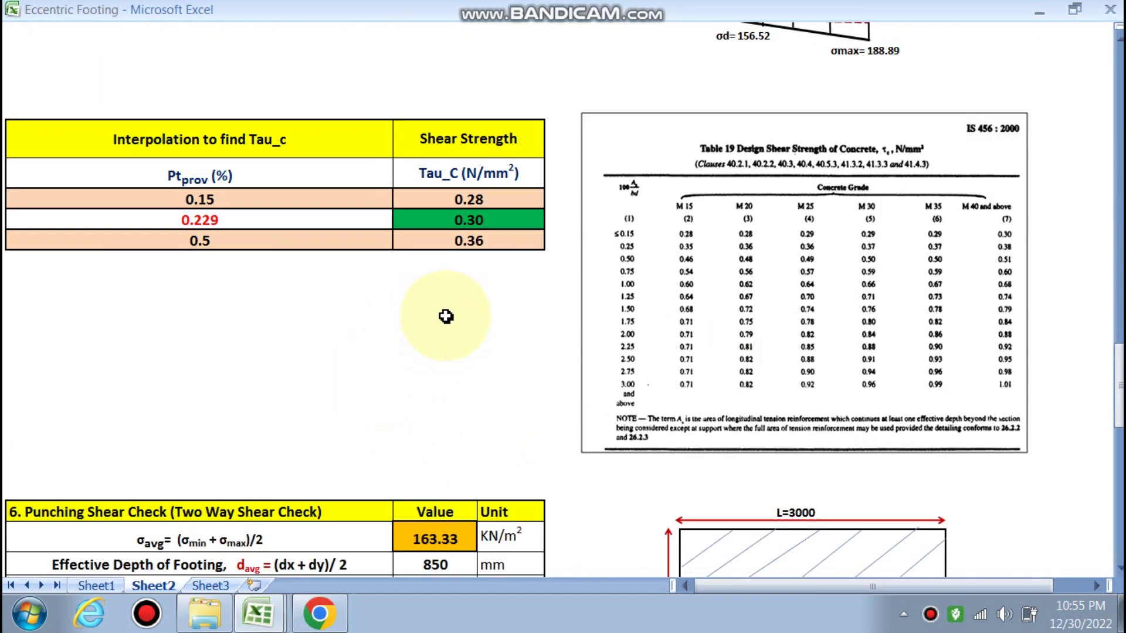
pyautogui.scroll(12, 284, 327)
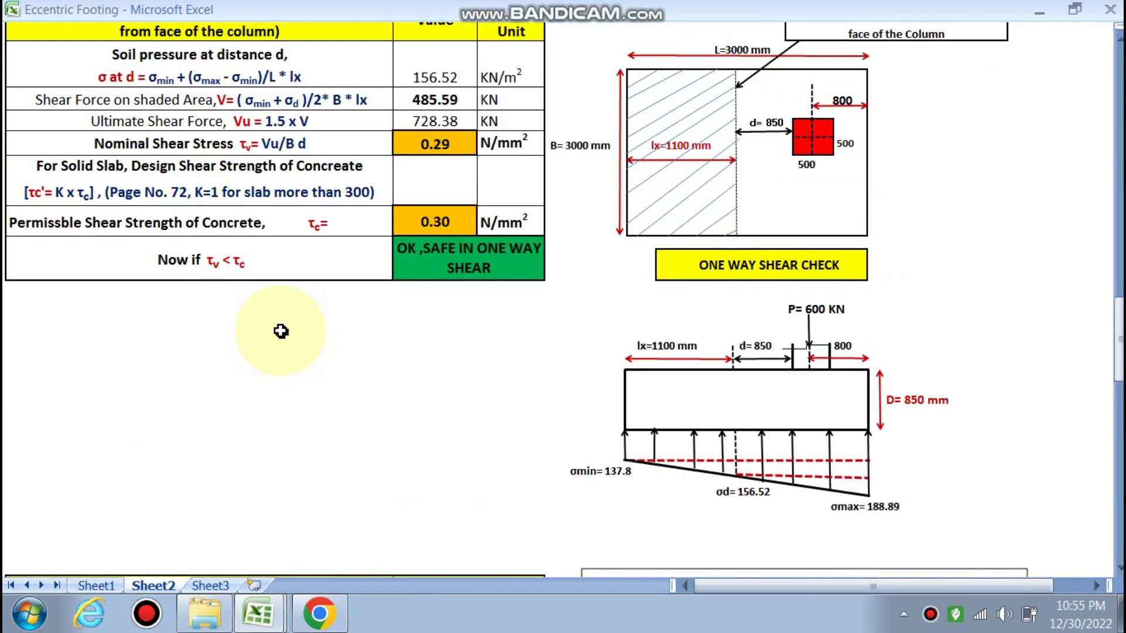
pyautogui.scroll(15, 276, 334)
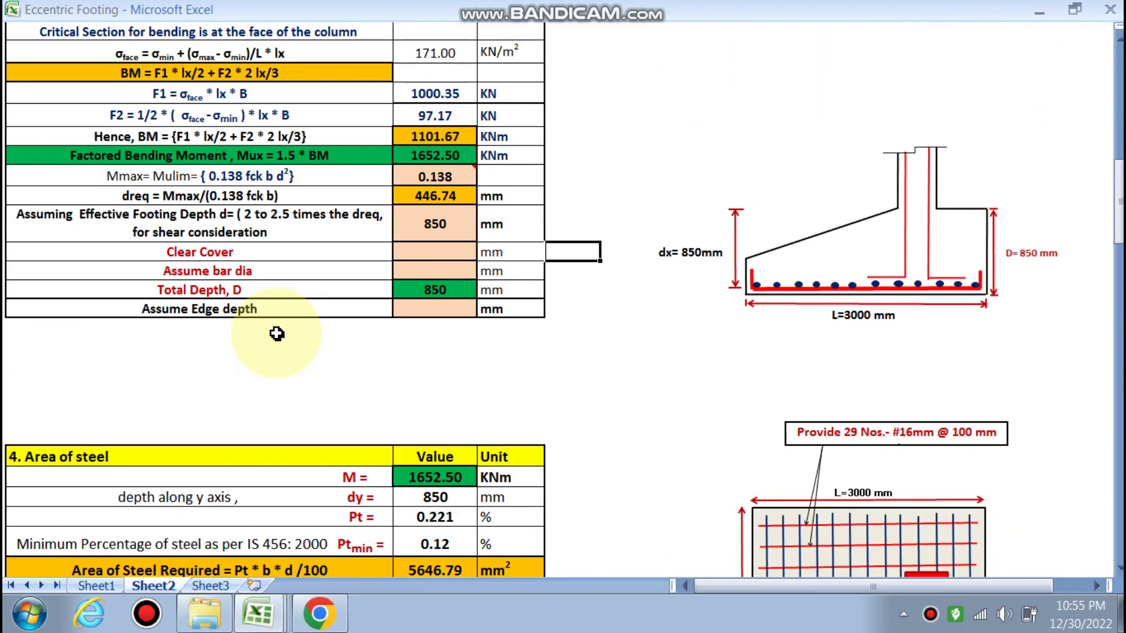
# Set clear cover 50 mm, assumed bar diameter 20 mm and edge depth 300 mm.
pyautogui.click(436, 378)
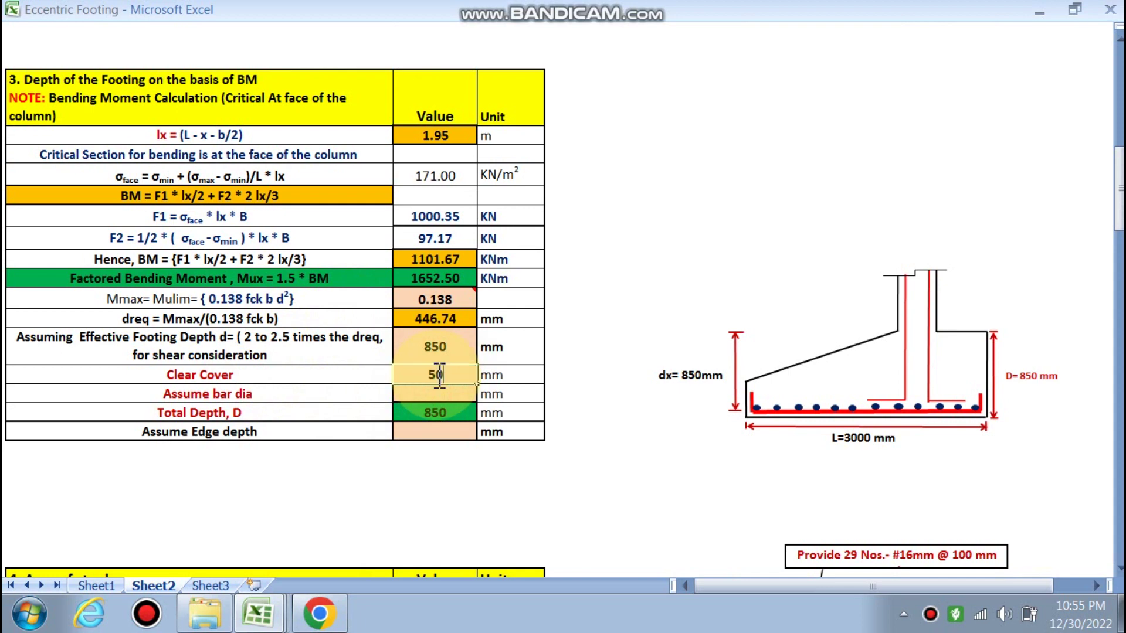
pyautogui.click(436, 392)
pyautogui.write('2')
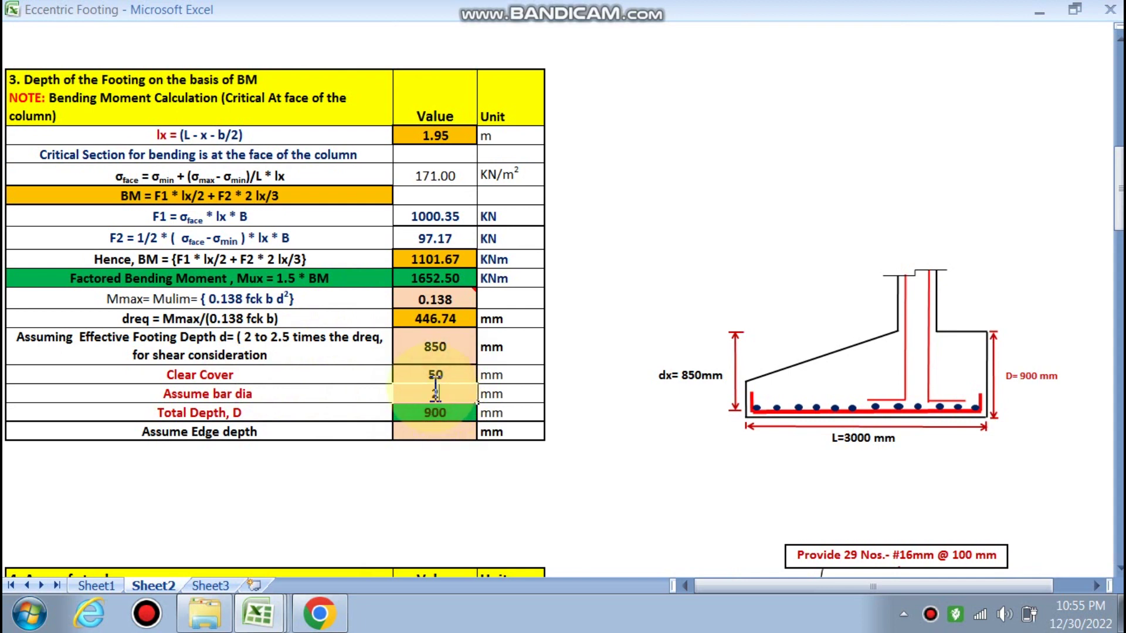
pyautogui.write('0')
pyautogui.press('Return')
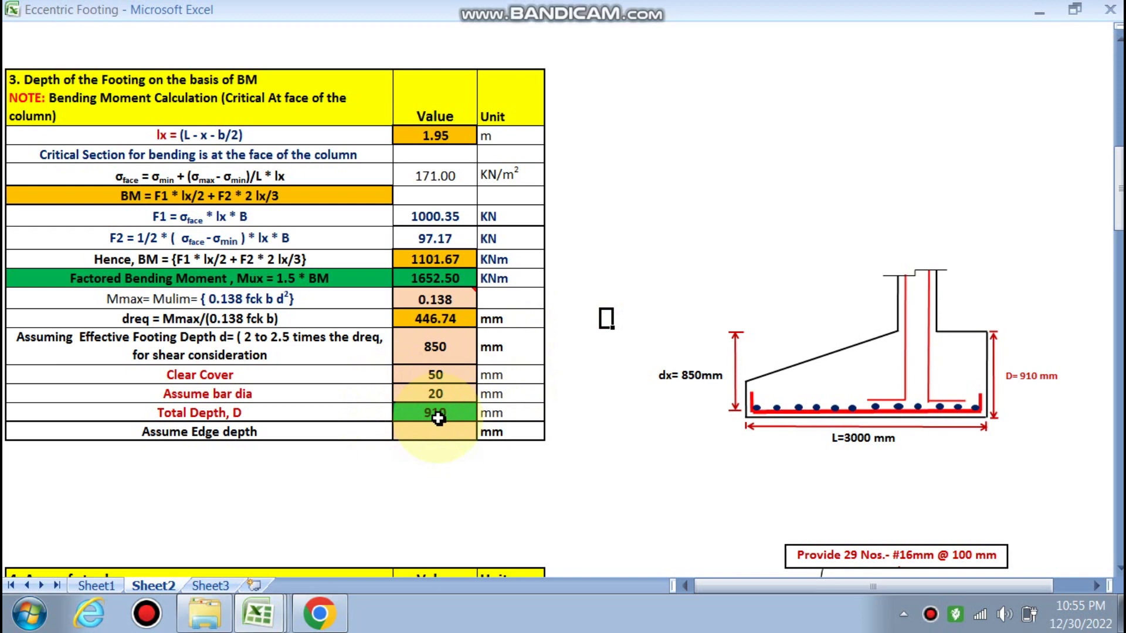
pyautogui.click(423, 432)
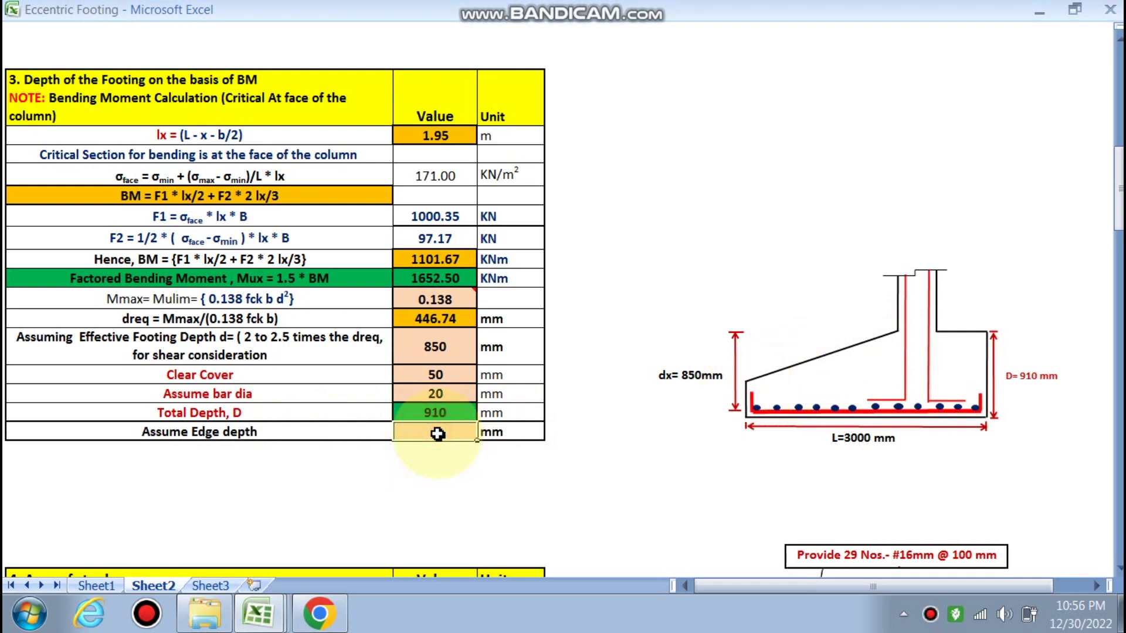
pyautogui.write('300')
pyautogui.click(660, 448)
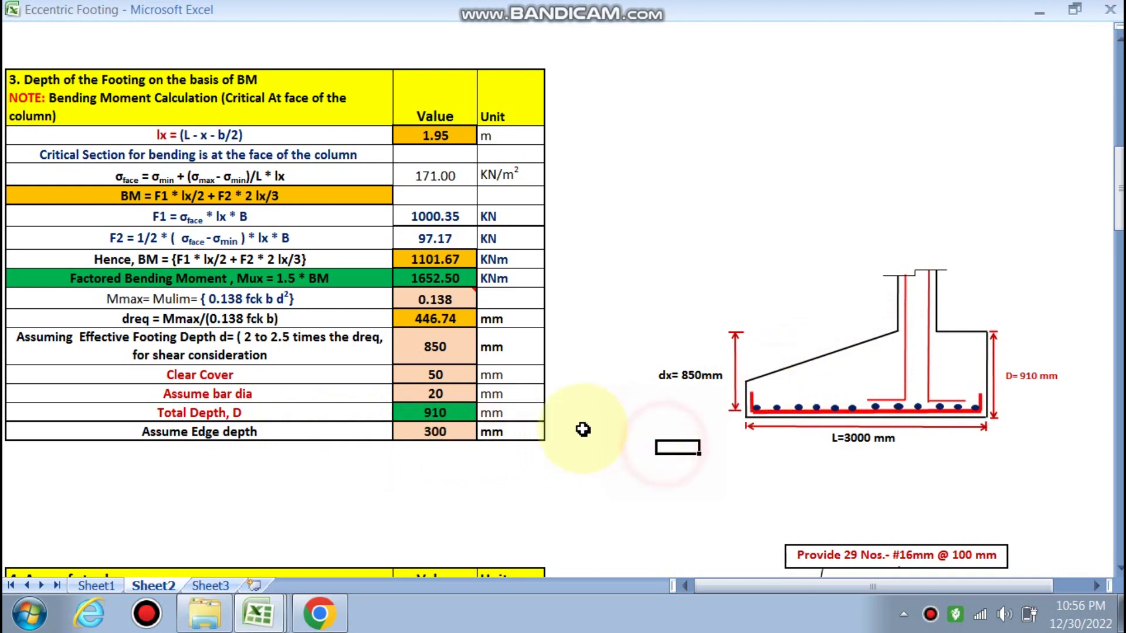
pyautogui.scroll(-5, 572, 434)
# Compare 20 mm bars in Area of steel, then switch back to 16 mm bars.
pyautogui.scroll(-1, 572, 434)
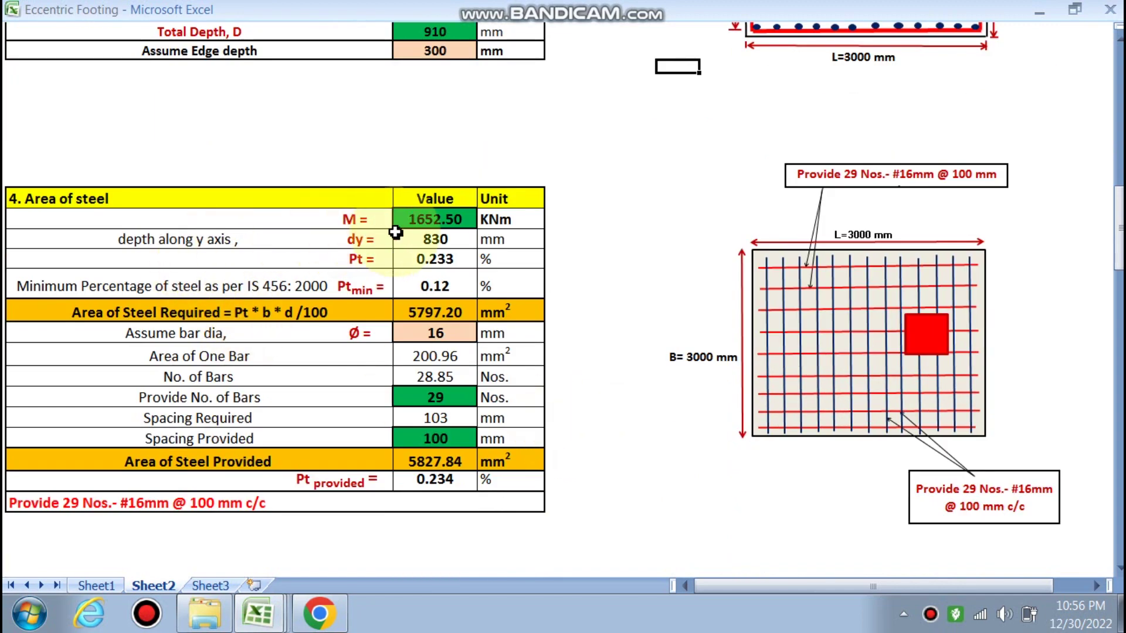
pyautogui.scroll(1, 425, 264)
pyautogui.scroll(5, 424, 264)
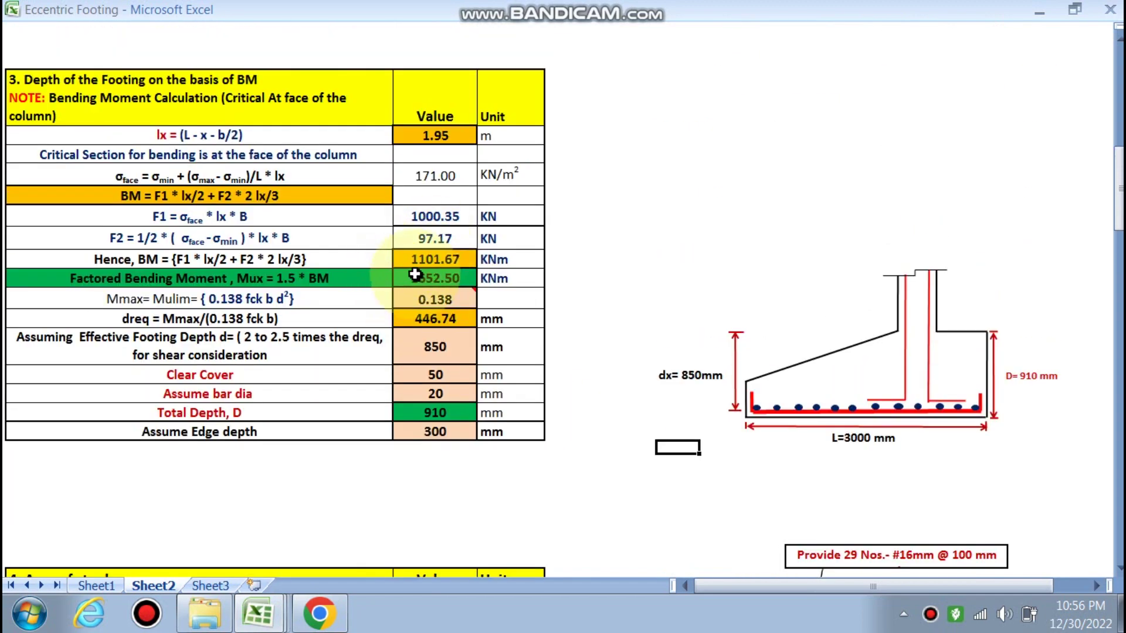
pyautogui.scroll(-5, 416, 276)
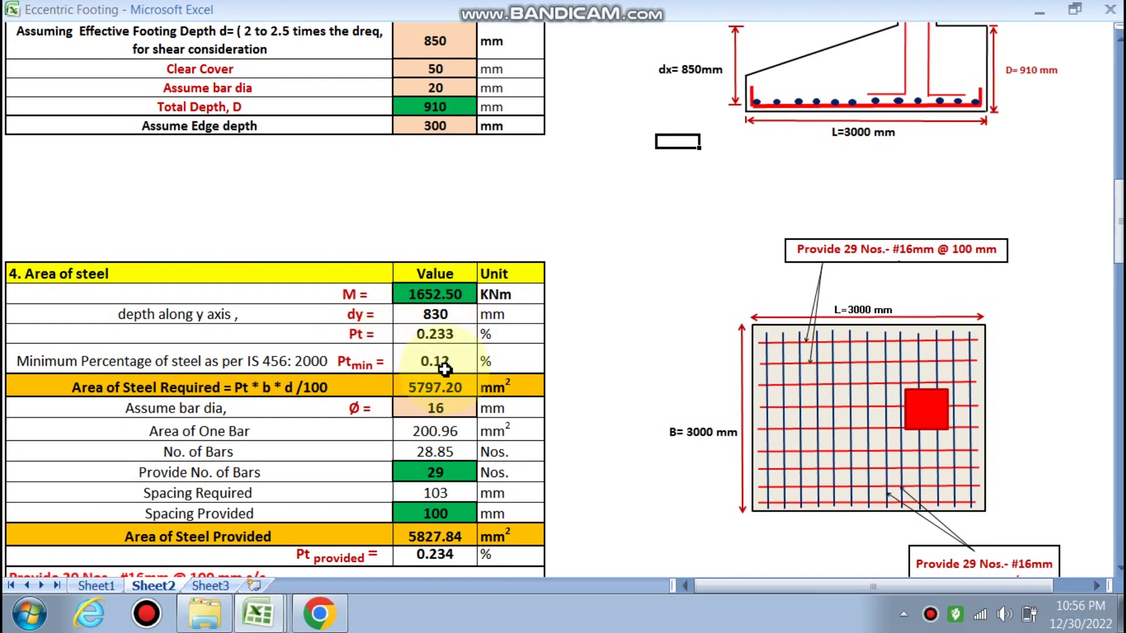
pyautogui.scroll(-1, 422, 401)
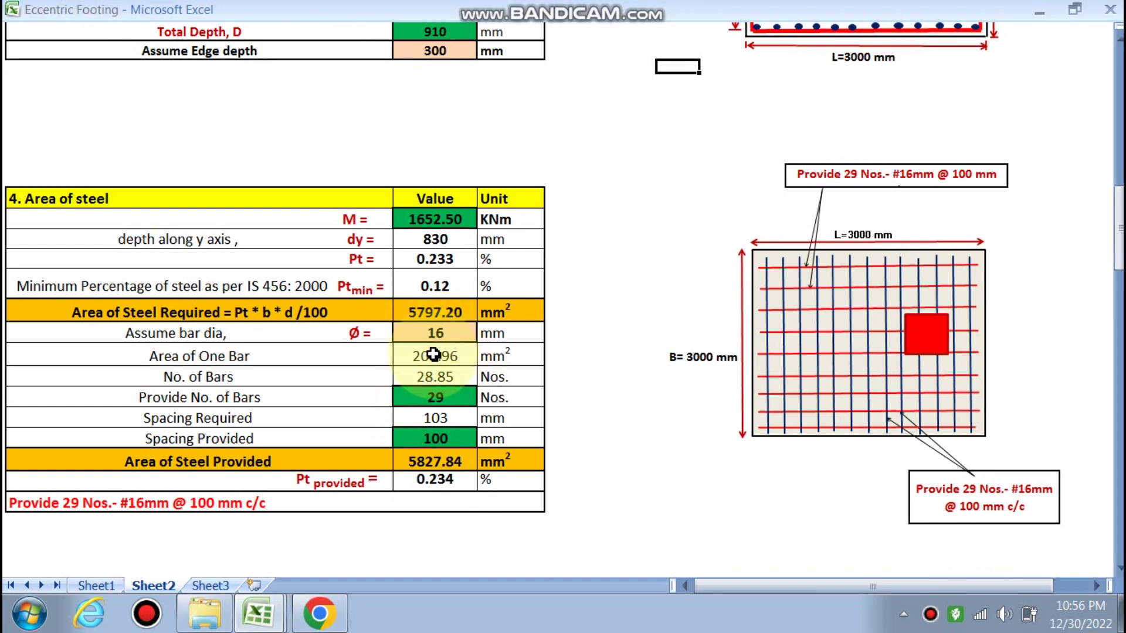
pyautogui.scroll(-1, 441, 346)
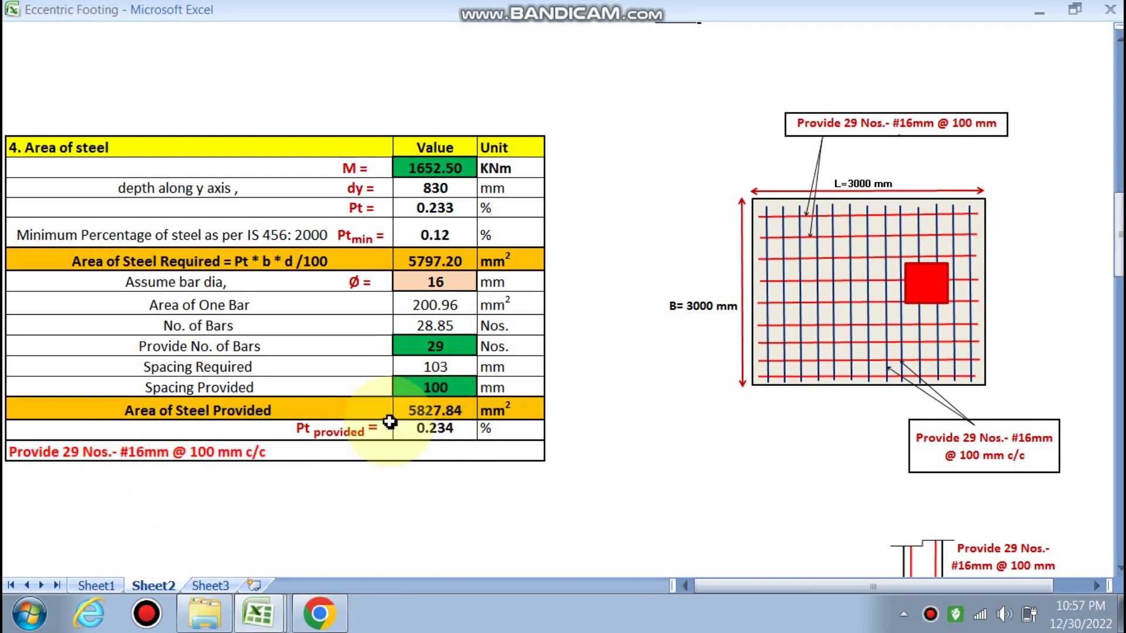
pyautogui.click(479, 282)
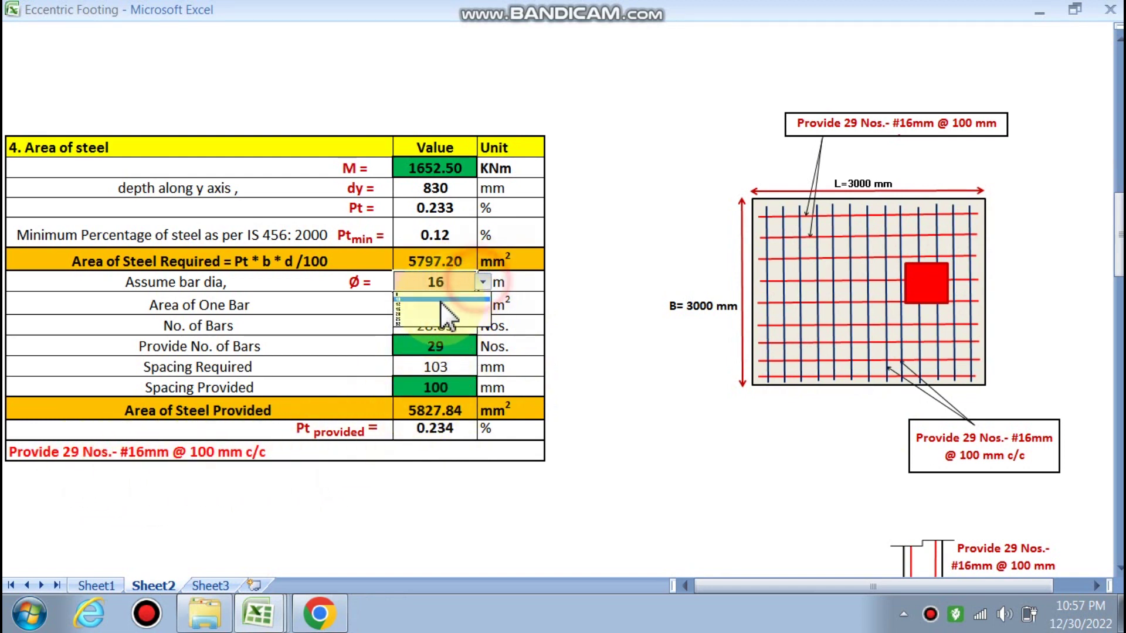
pyautogui.click(401, 312)
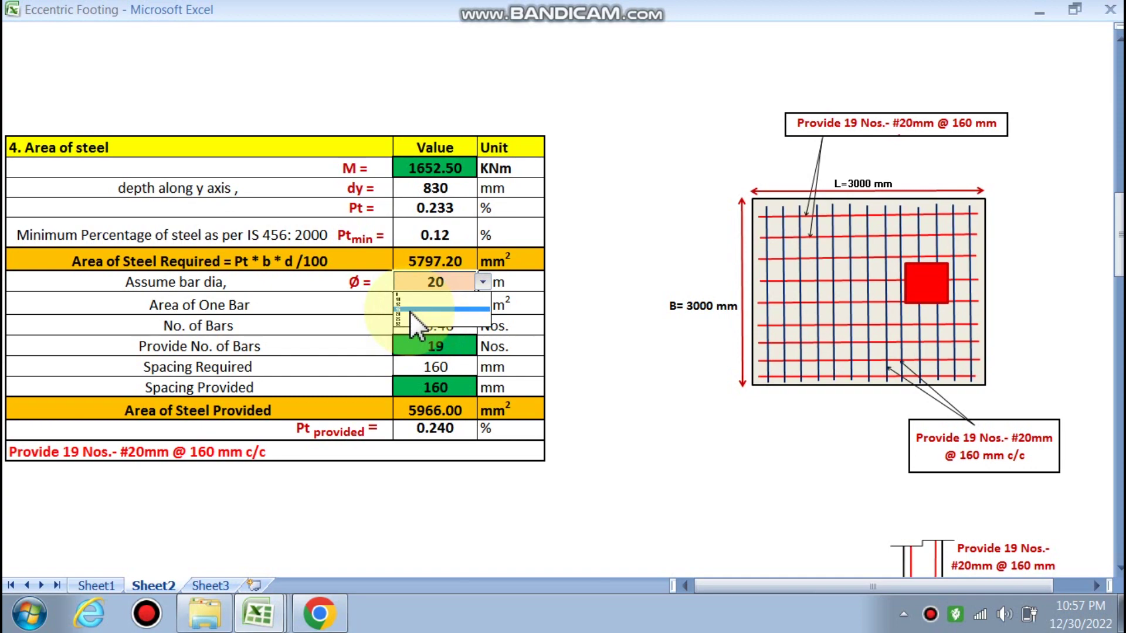
pyautogui.click(411, 310)
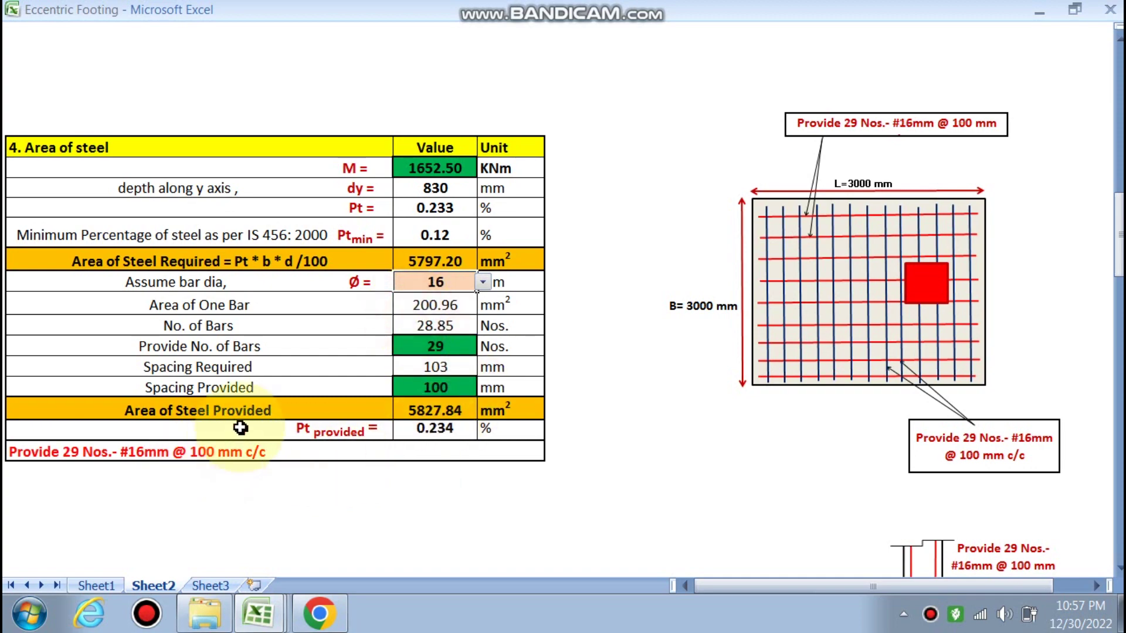
# Review the one-way shear check: nominal 0.30 N/mm² against permissible 0.30, safe.
pyautogui.scroll(-2, 242, 422)
pyautogui.scroll(-8, 240, 424)
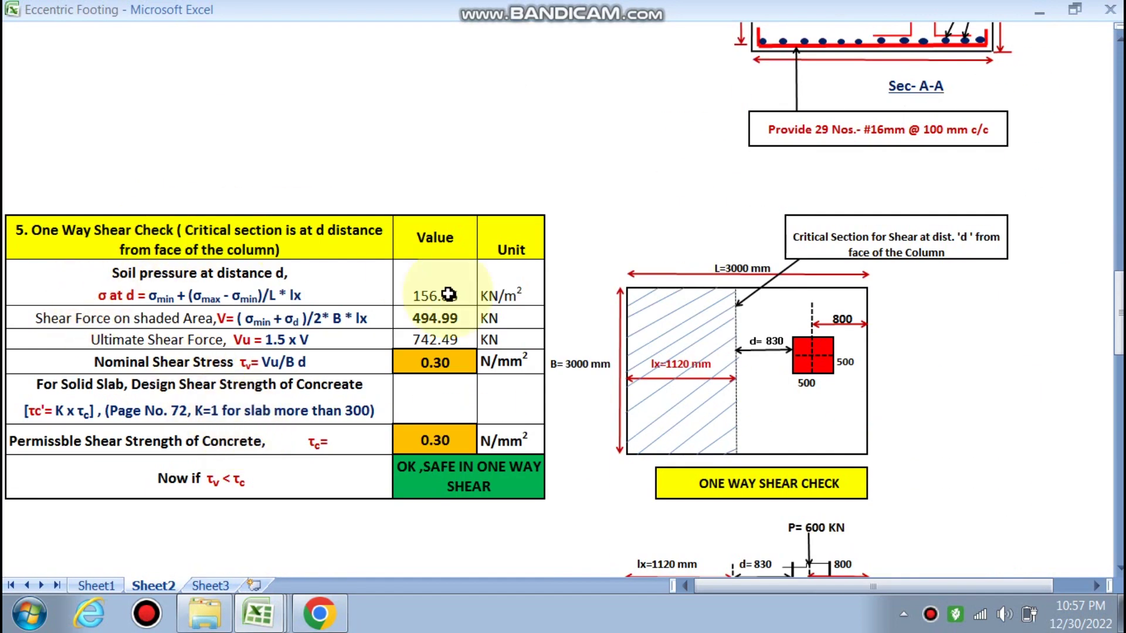
pyautogui.scroll(1, 391, 376)
pyautogui.scroll(-2, 446, 368)
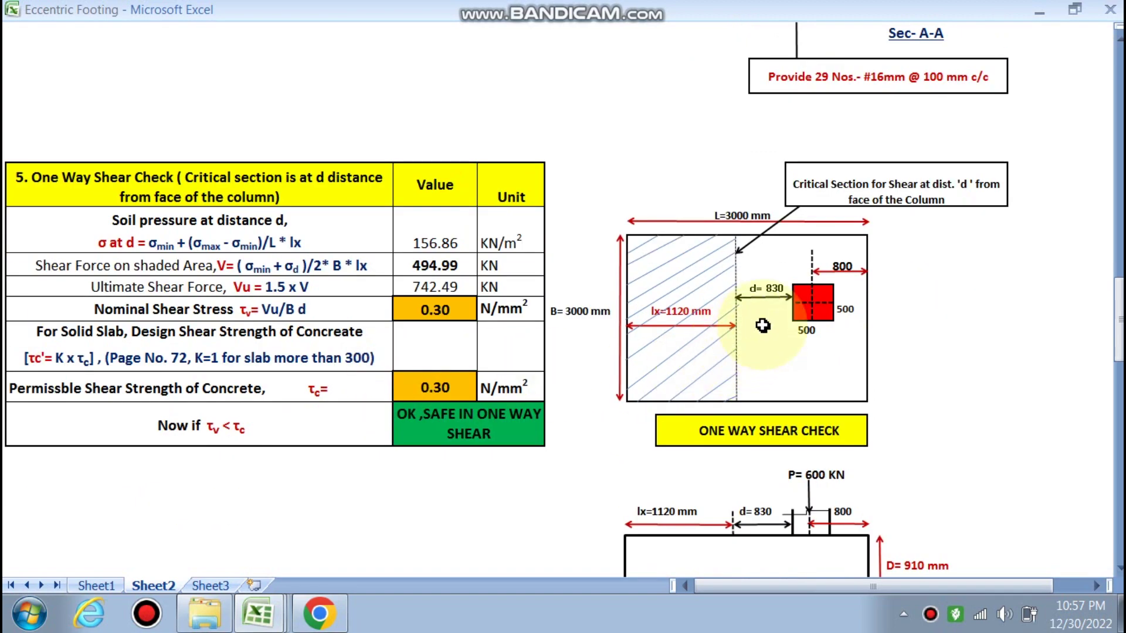